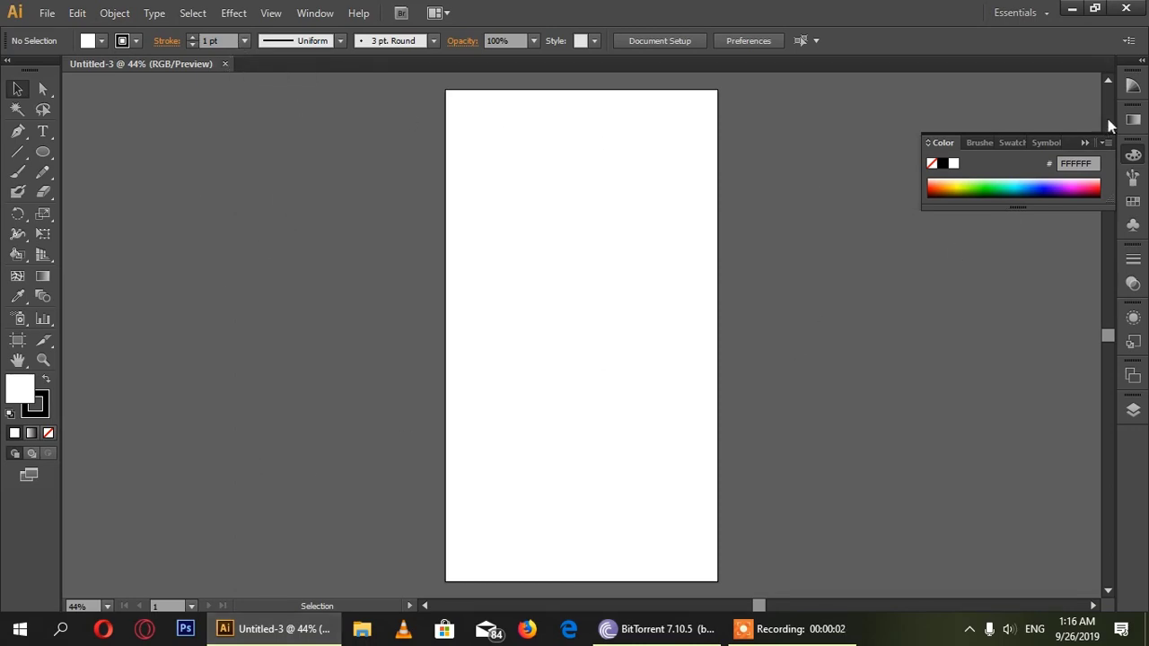
# Step: Tuck the colour panel away and switch to the Paintbrush for painting the palette blobs
pyautogui.click(1086, 143)
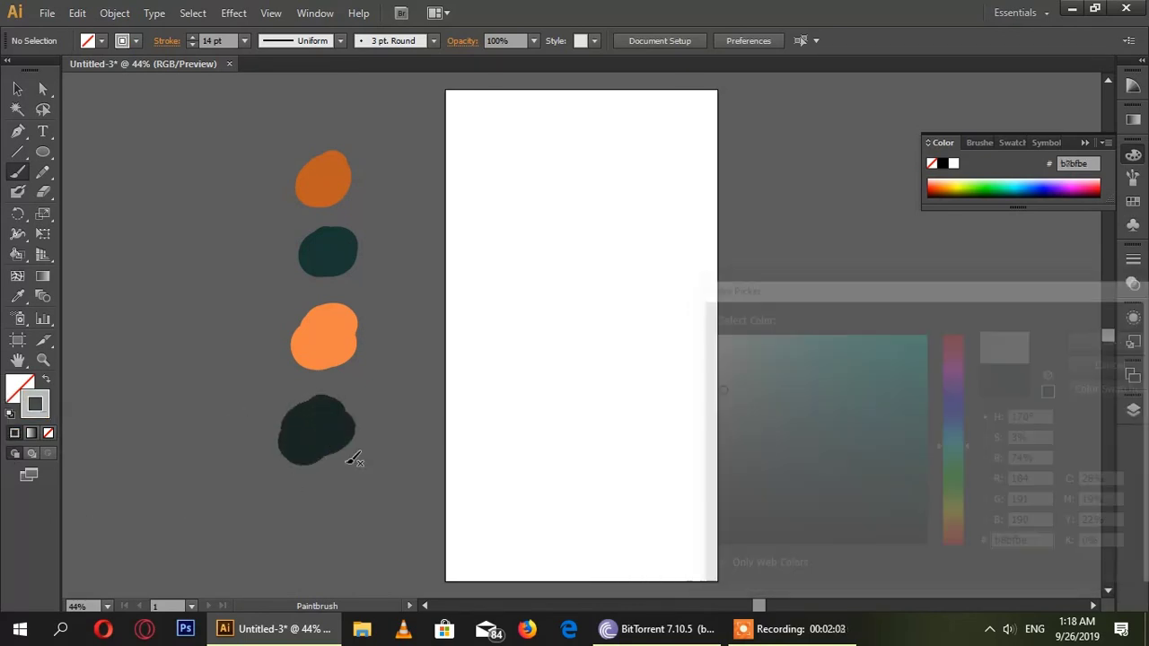
pyautogui.click(18, 174)
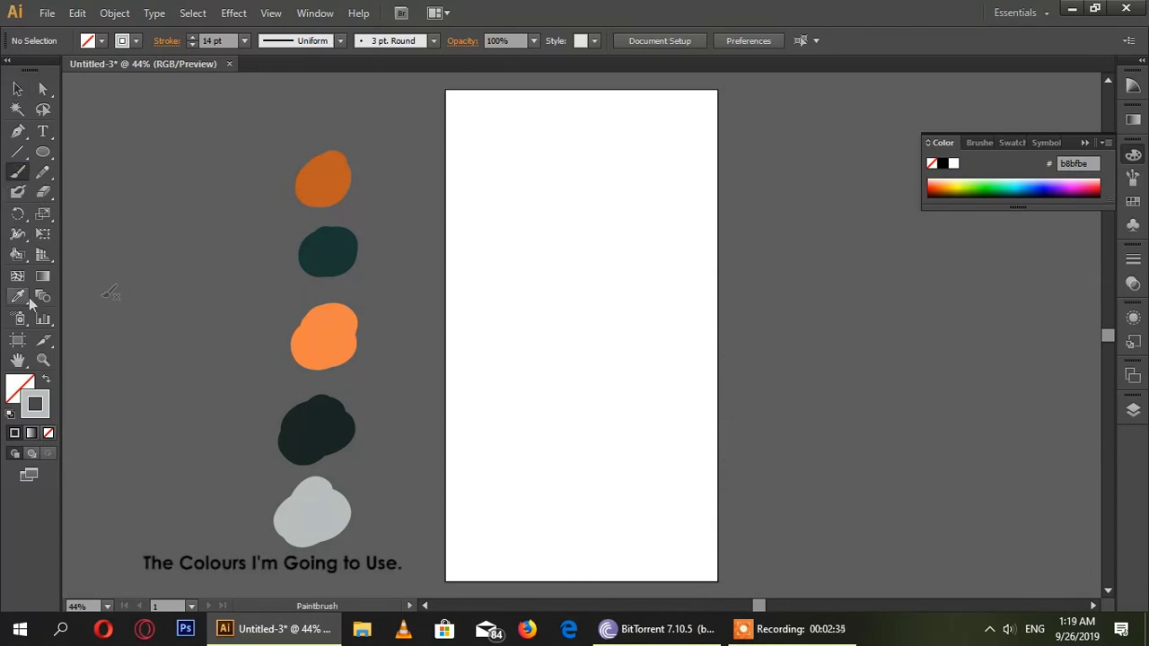
# Step: Sketch the orange peak outline at 2 pt and a near-black curve down to the artboard bottom
pyautogui.click(262, 132)
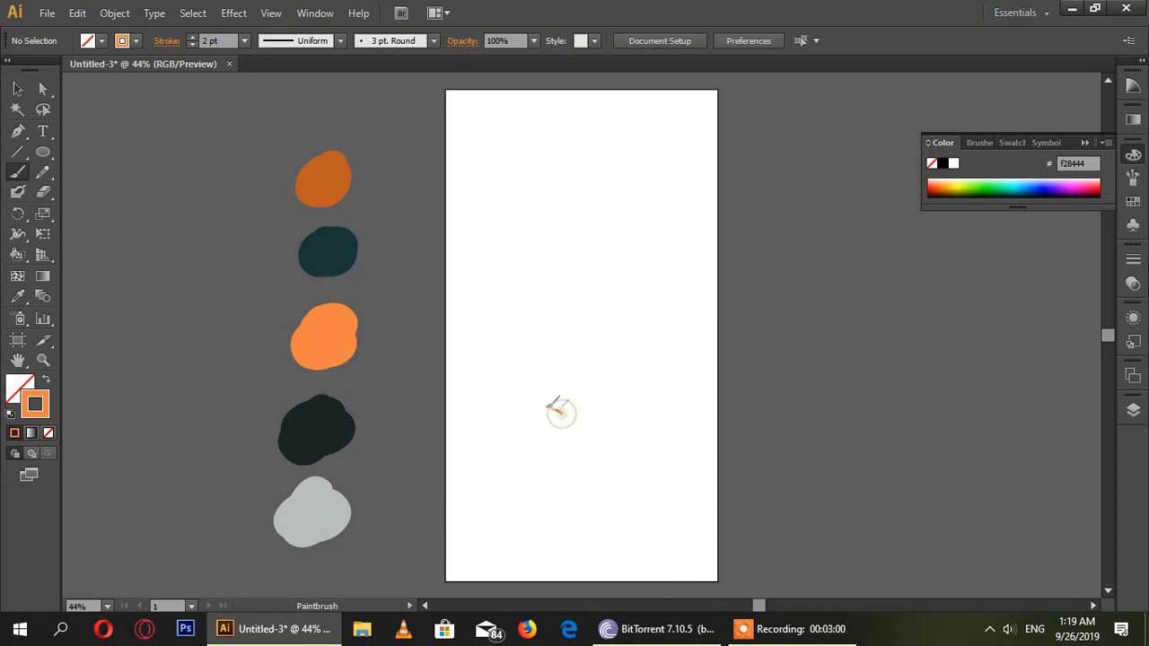
pyautogui.moveTo(561, 412); pyautogui.dragTo(525, 376)
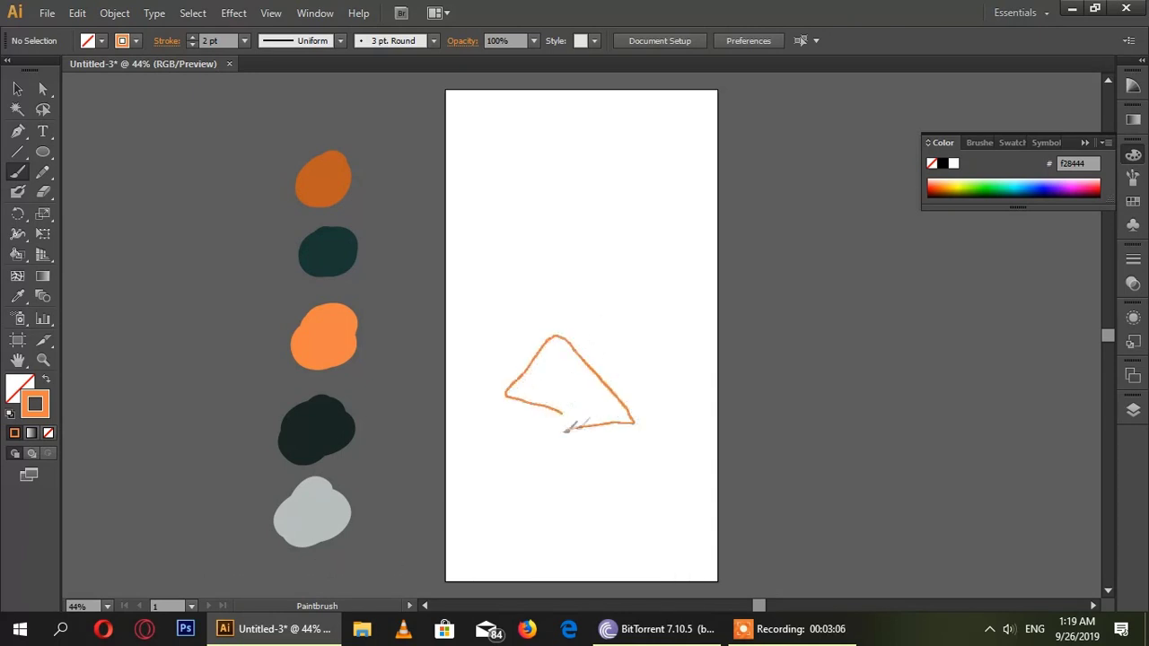
pyautogui.click(244, 40)
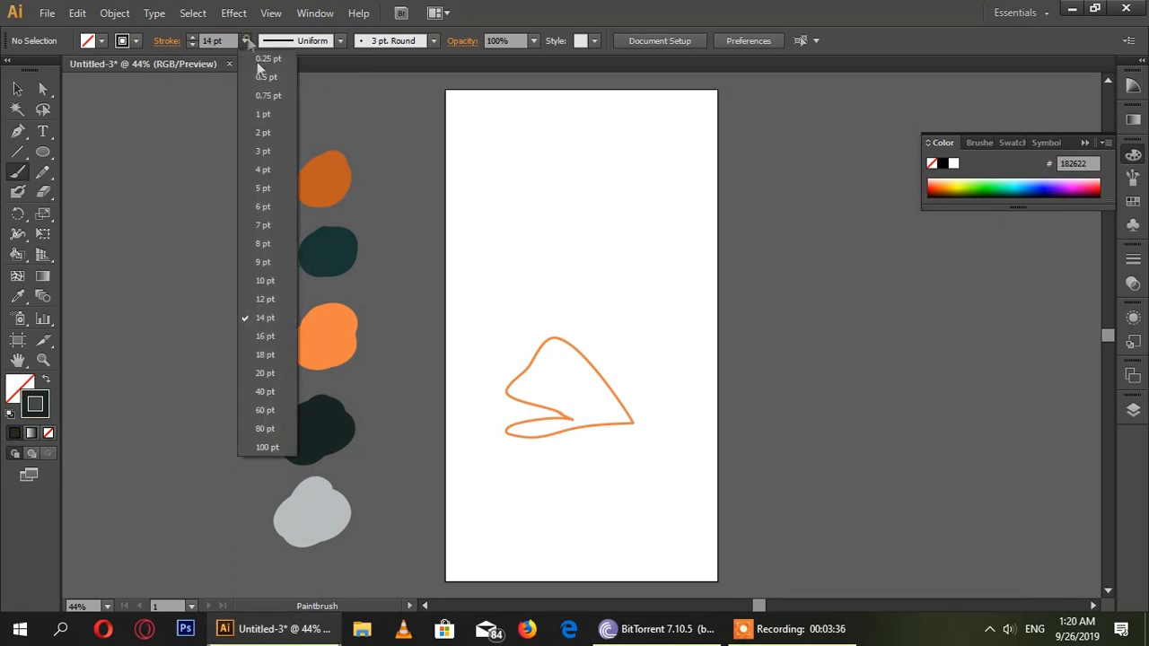
pyautogui.click(262, 132)
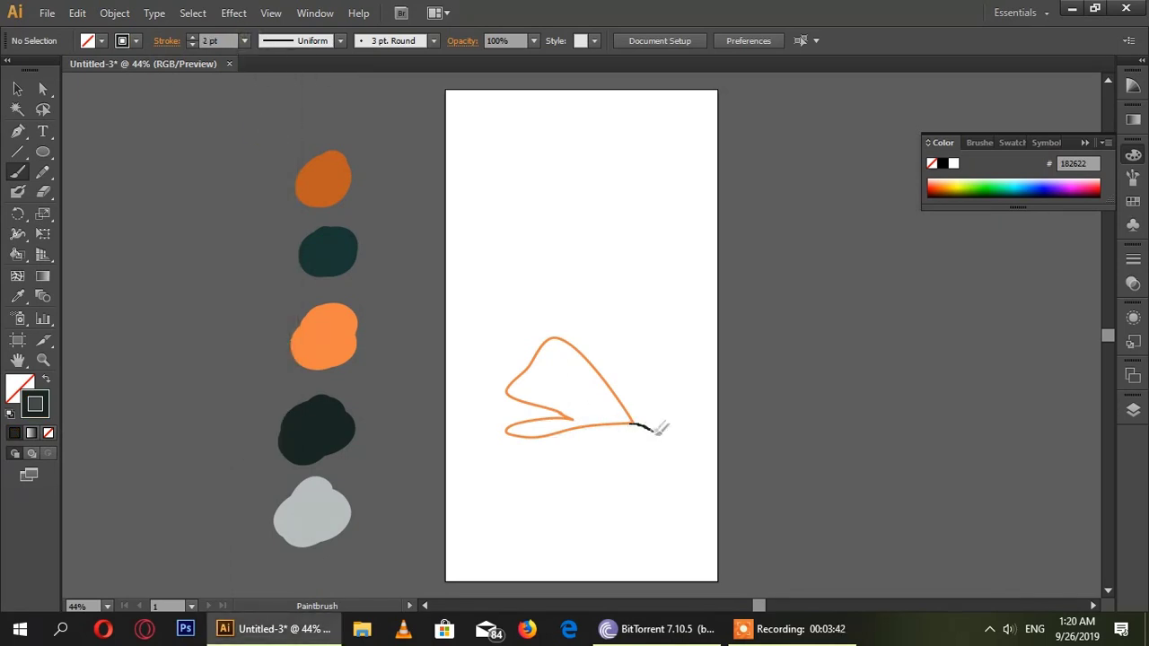
pyautogui.moveTo(536, 581); pyautogui.dragTo(531, 591)
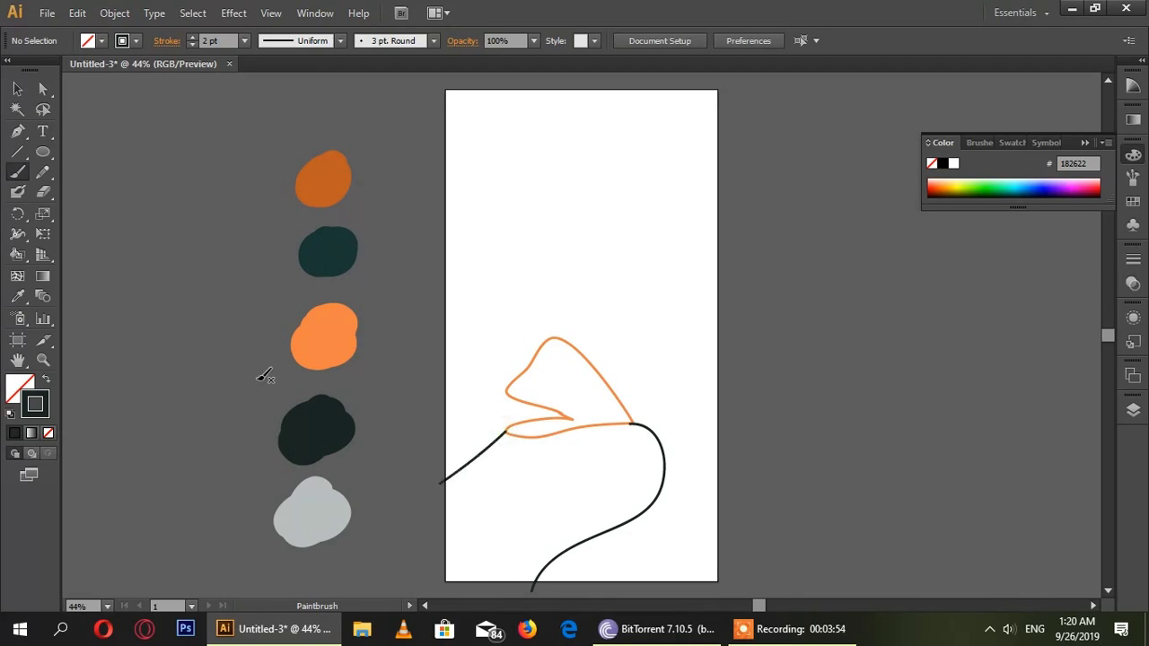
# Step: Draw a dark ridge line from the peak top down-left, past the artboard's left edge
pyautogui.press('i')
pyautogui.click(328, 252)
pyautogui.press('b')
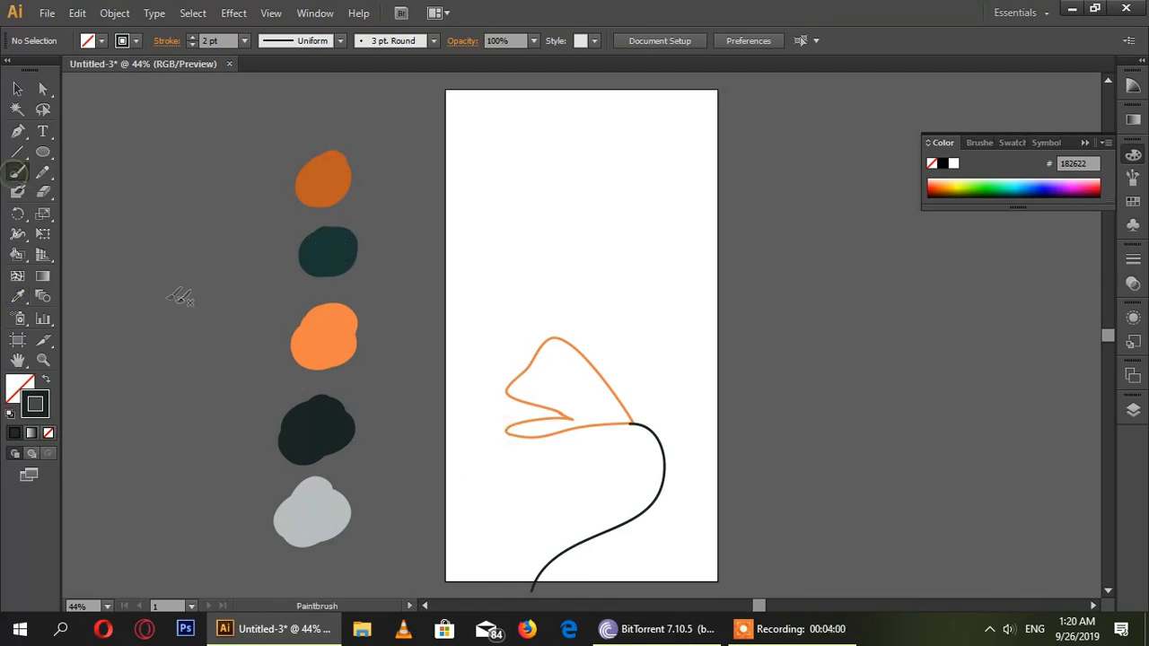
pyautogui.moveTo(504, 371); pyautogui.dragTo(431, 423)
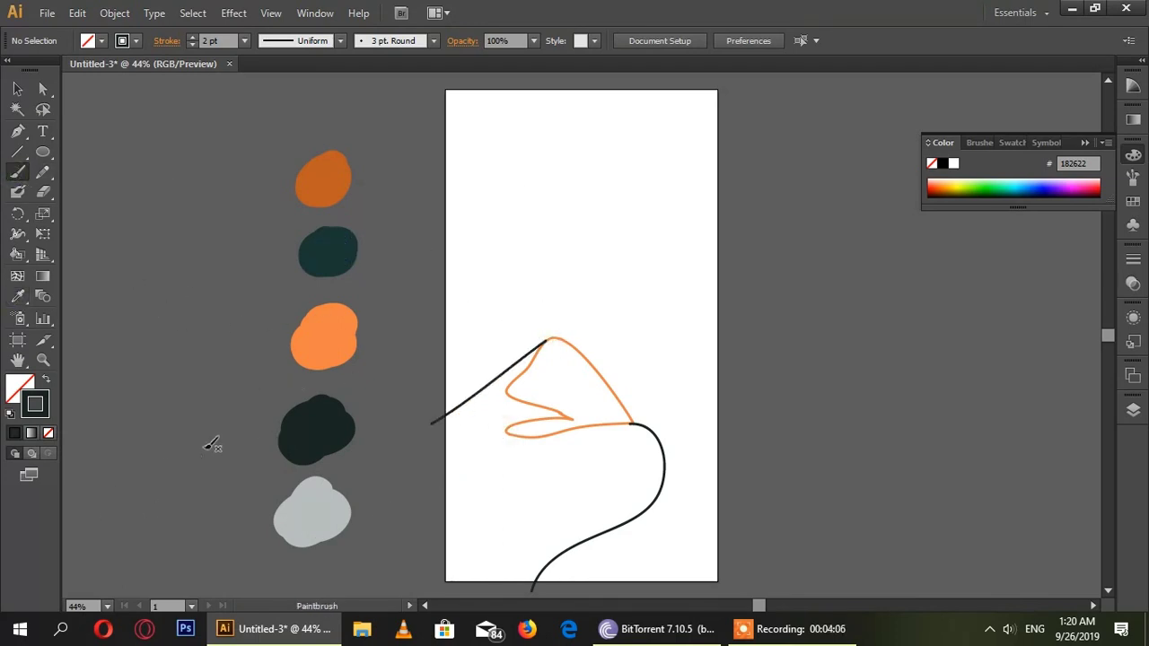
pyautogui.hotkey('ctrl', 'z')
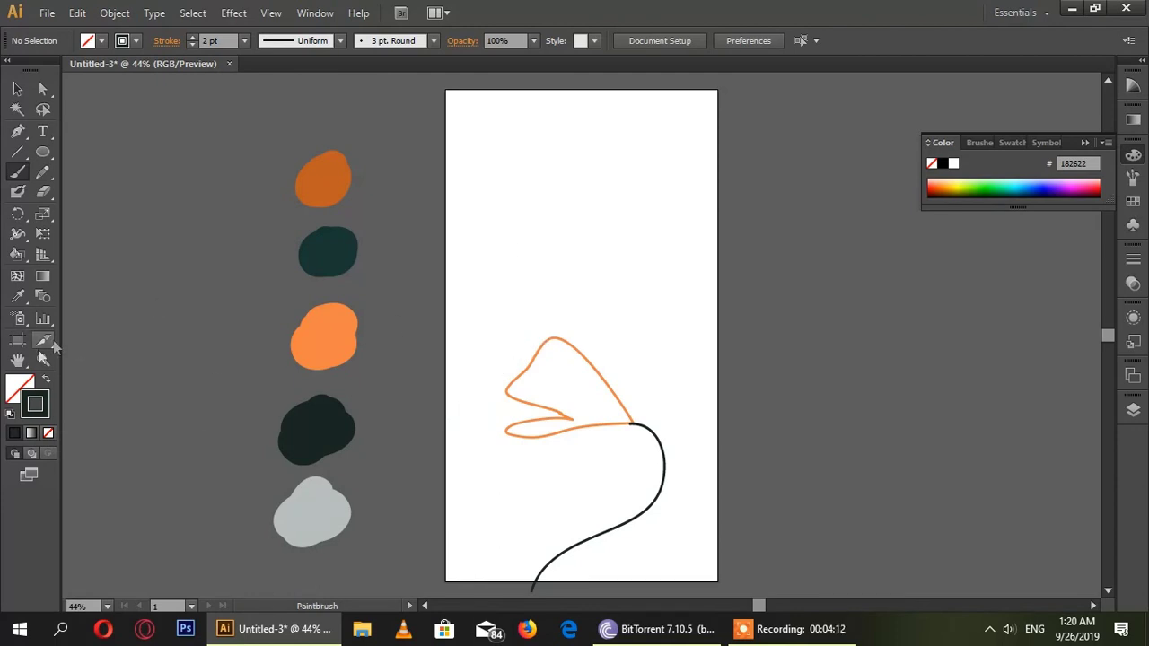
pyautogui.moveTo(555, 340); pyautogui.dragTo(363, 430)
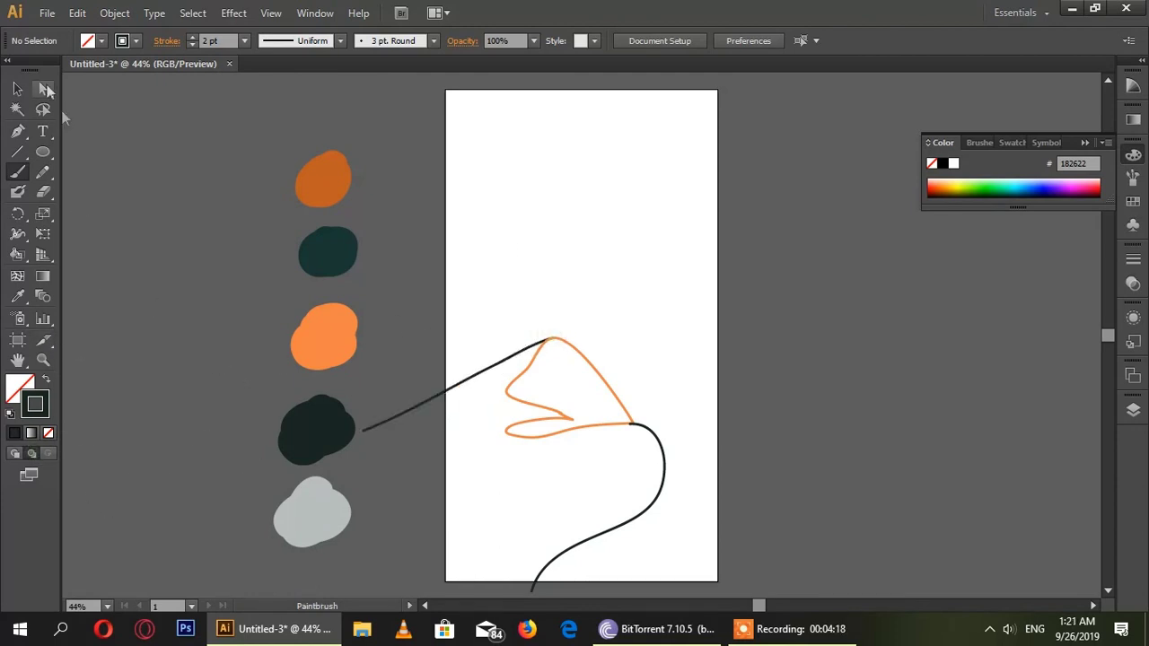
# Step: Replace the dark bottom curve with one running down from the peak's right tip
pyautogui.press('v')
pyautogui.click(664, 454)
pyautogui.press('Delete')
pyautogui.press('b')
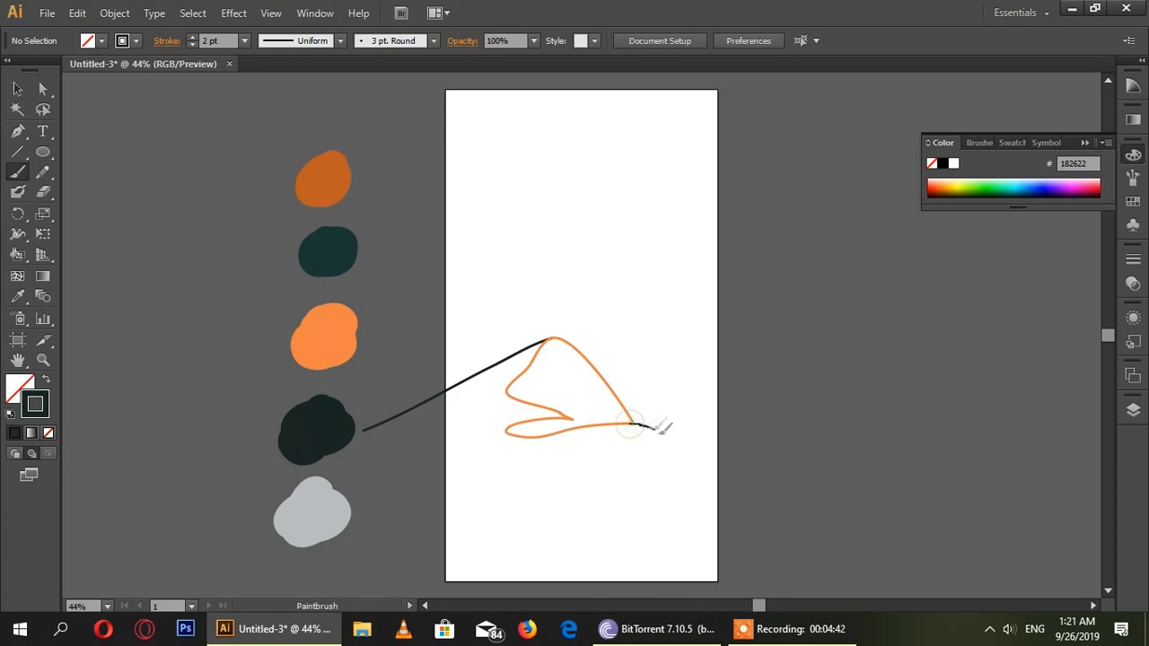
pyautogui.moveTo(634, 422); pyautogui.dragTo(526, 597)
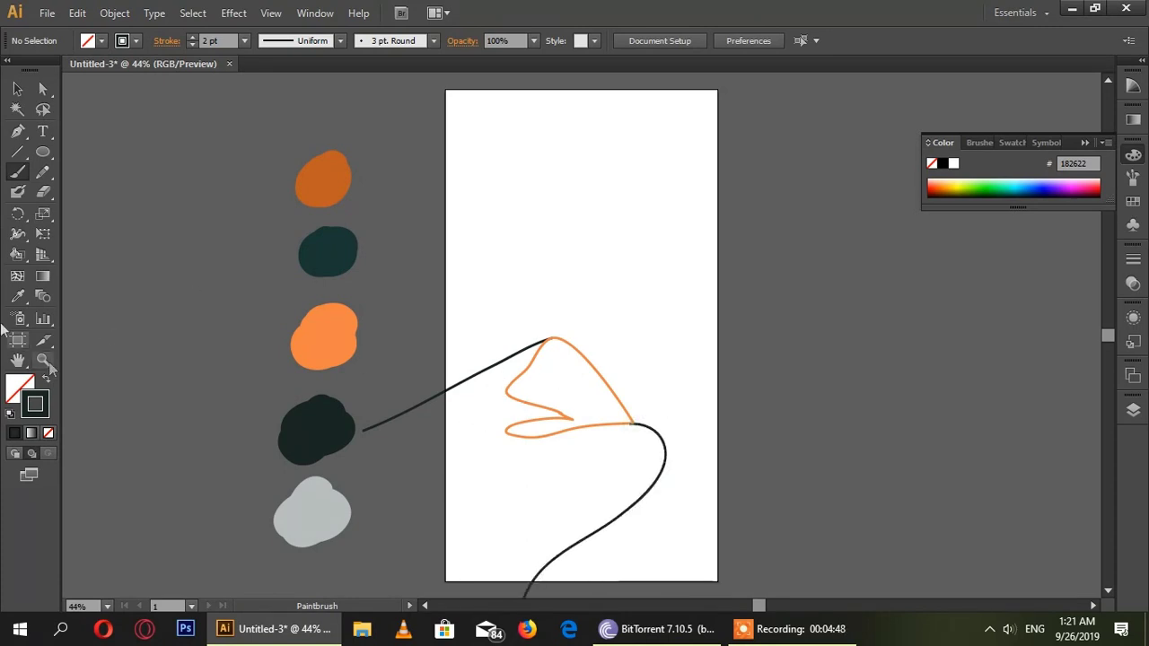
# Step: Add a dark teal slope line down-left and a burnt orange line down the right side
pyautogui.click(18, 296)
pyautogui.click(333, 249)
pyautogui.press('b')
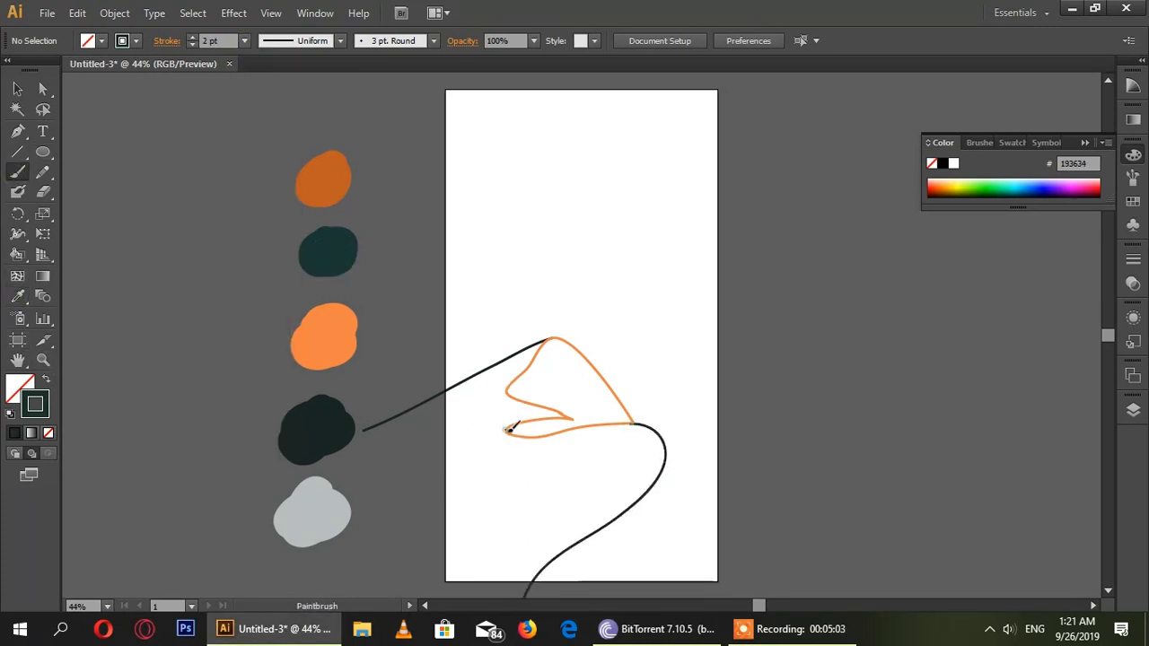
pyautogui.moveTo(506, 431); pyautogui.dragTo(431, 490)
pyautogui.press('i')
pyautogui.click(345, 175)
pyautogui.press('b')
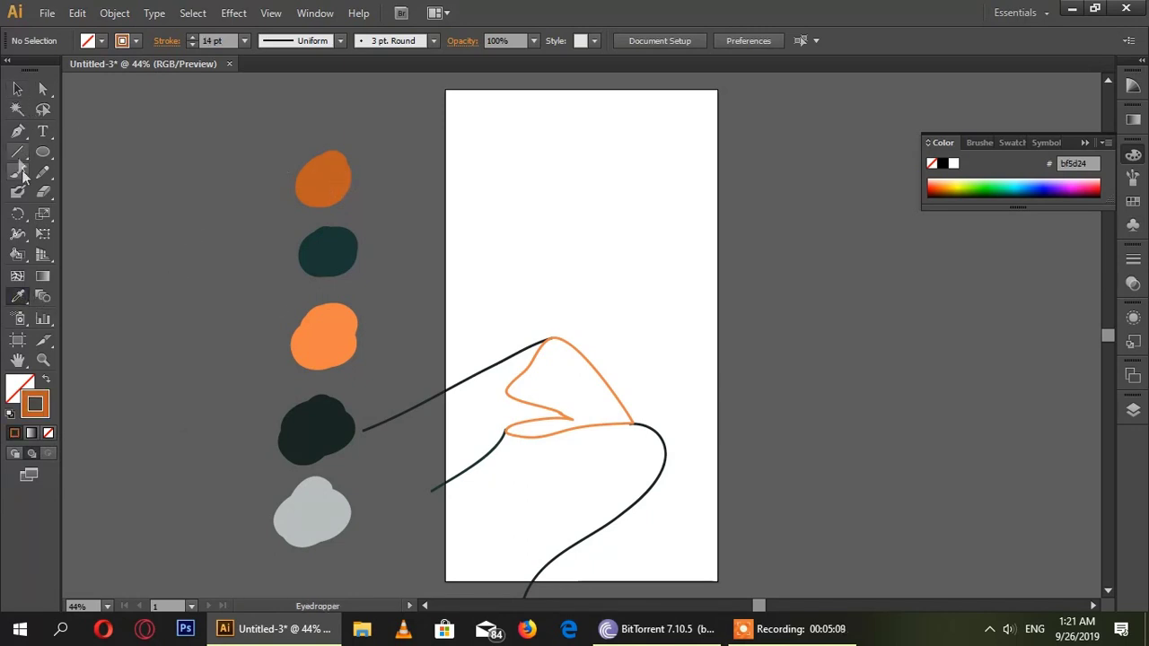
pyautogui.moveTo(666, 437)
pyautogui.mouseDown()
pyautogui.moveTo(711, 526)
pyautogui.moveTo(741, 556)
pyautogui.mouseUp()
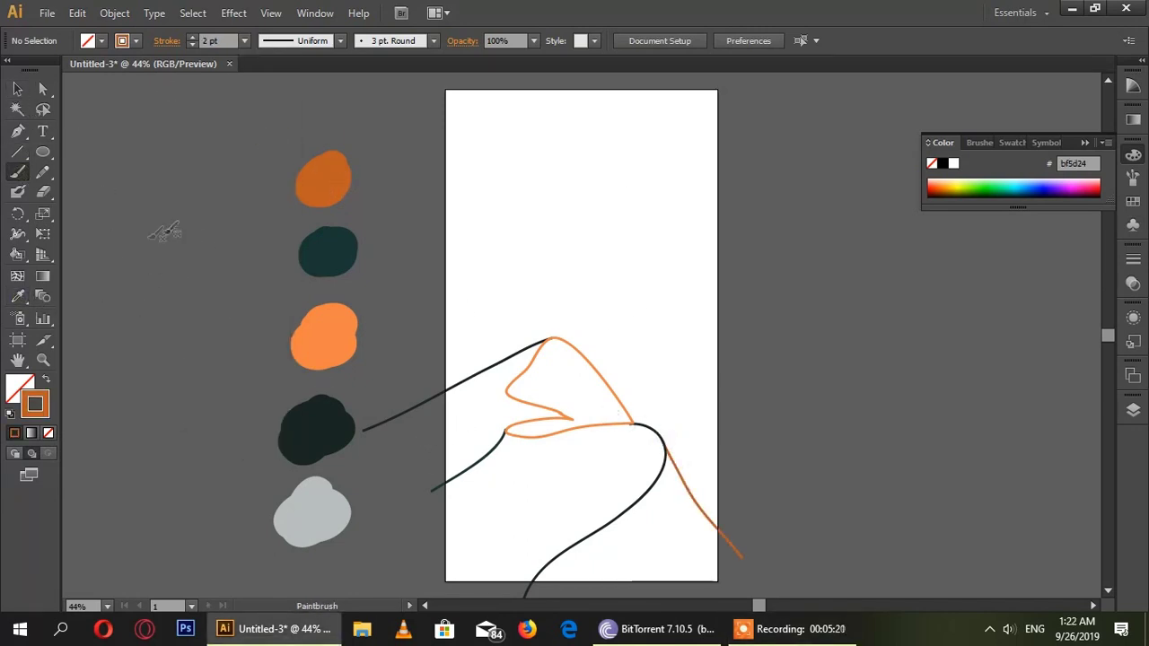
# Step: Fill the peak shape with the light orange palette colour
pyautogui.press('v')
pyautogui.click(565, 346)
pyautogui.press('i')
pyautogui.click(323, 340)
pyautogui.press('v')
pyautogui.click(139, 160)
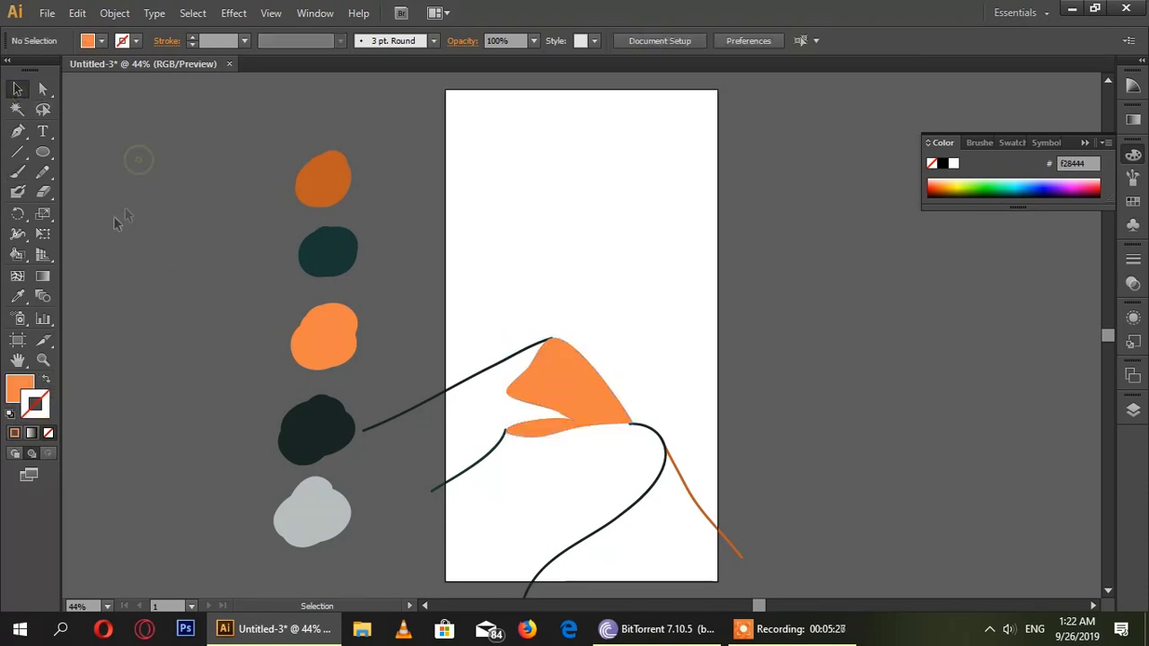
# Step: Paint near-black 5 pt strokes along the peak's upper-left ridge and down from its left tip
pyautogui.press('b')
pyautogui.click(244, 40)
pyautogui.click(237, 130)
pyautogui.scroll(5, 515, 404)
pyautogui.moveTo(635, 218)
pyautogui.mouseDown()
pyautogui.moveTo(645, 184)
pyautogui.moveTo(262, 381)
pyautogui.mouseUp()
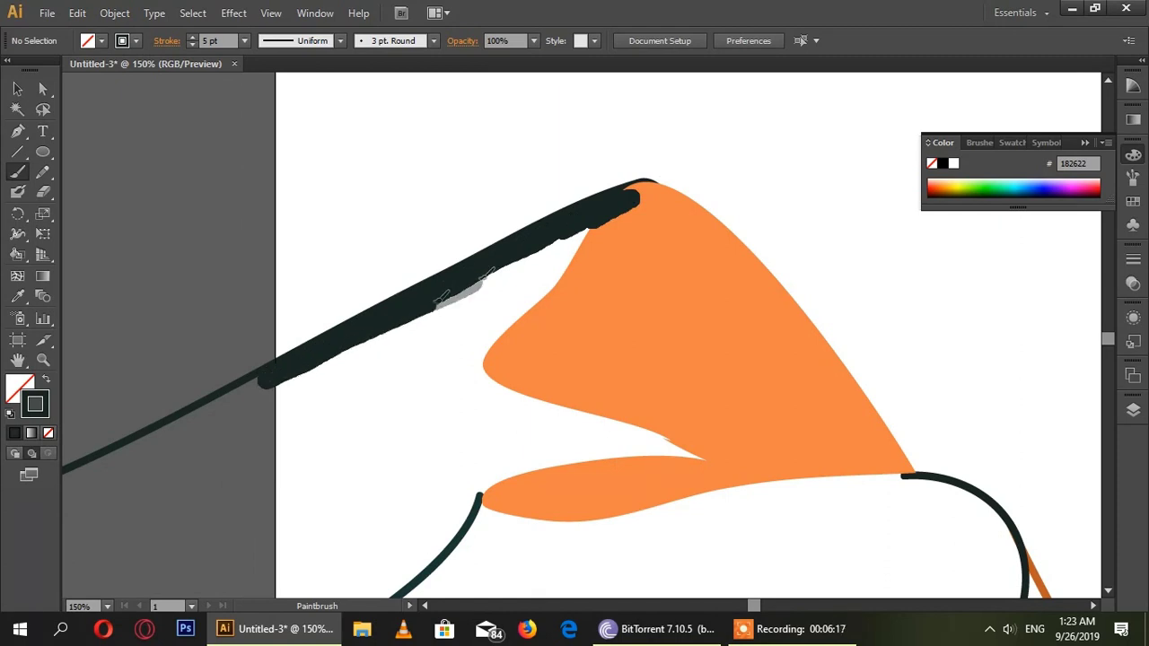
pyautogui.moveTo(485, 274); pyautogui.dragTo(536, 139)
pyautogui.click(243, 40)
pyautogui.click(269, 197)
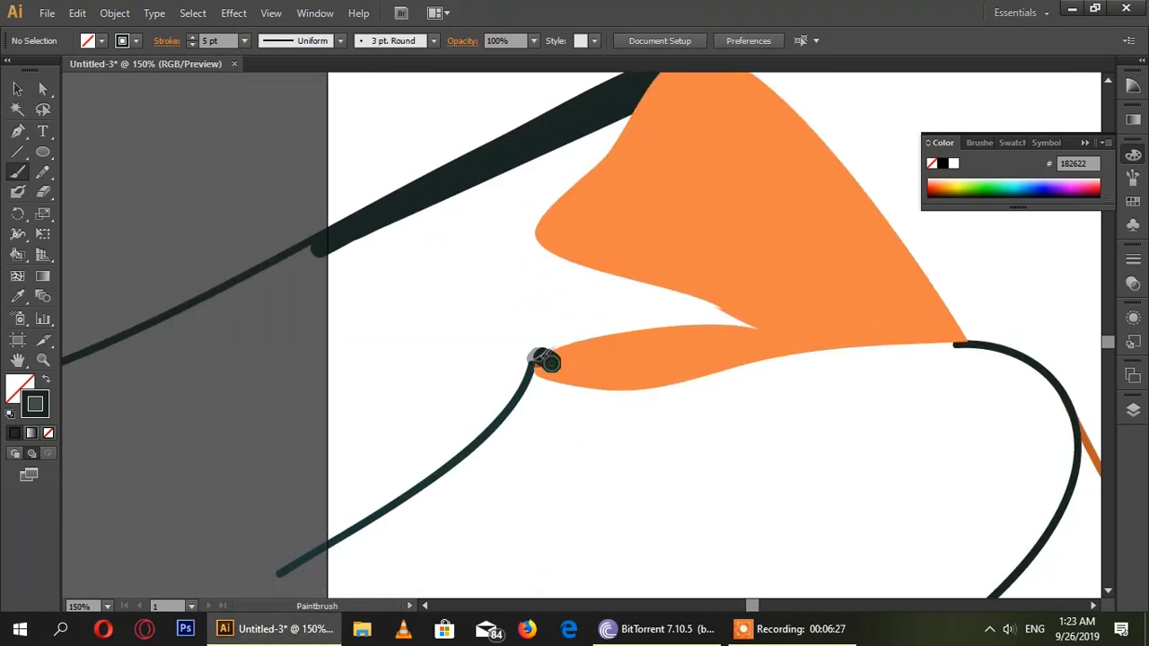
pyautogui.moveTo(549, 362); pyautogui.dragTo(365, 501)
pyautogui.hotkey('ctrl', 'z')
pyautogui.moveTo(529, 354)
pyautogui.mouseDown()
pyautogui.moveTo(423, 469)
pyautogui.moveTo(315, 538)
pyautogui.mouseUp()
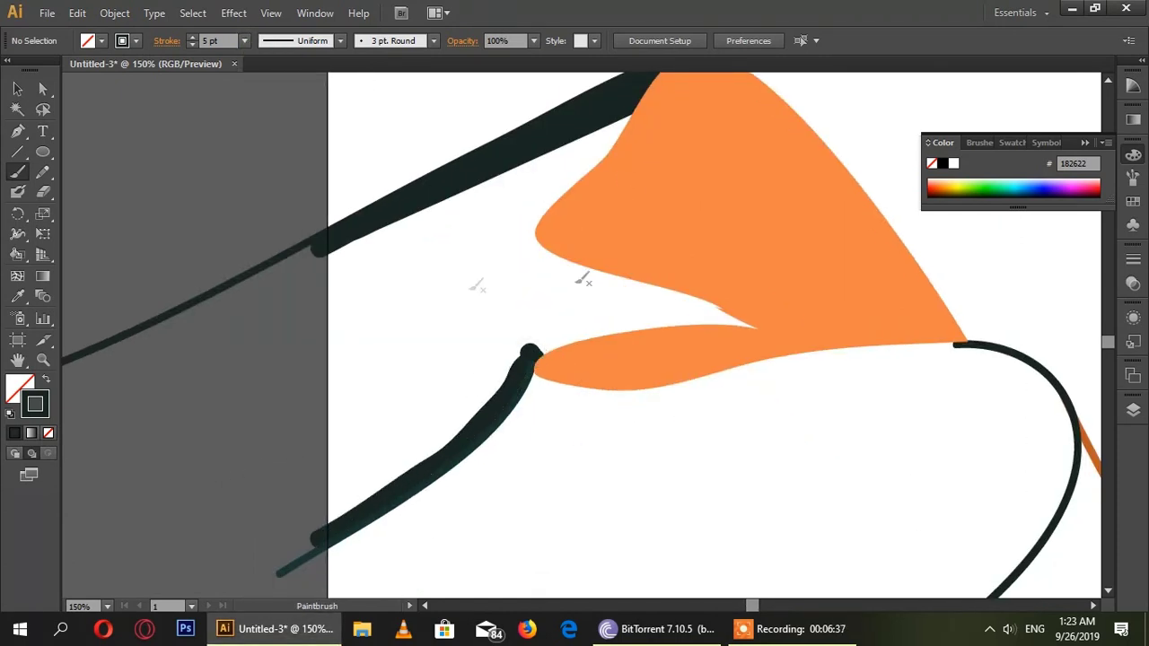
# Step: Scribble a thick 20 pt dark shadow over the peak's left slope
pyautogui.click(243, 40)
pyautogui.click(261, 341)
pyautogui.moveTo(476, 287); pyautogui.dragTo(297, 513)
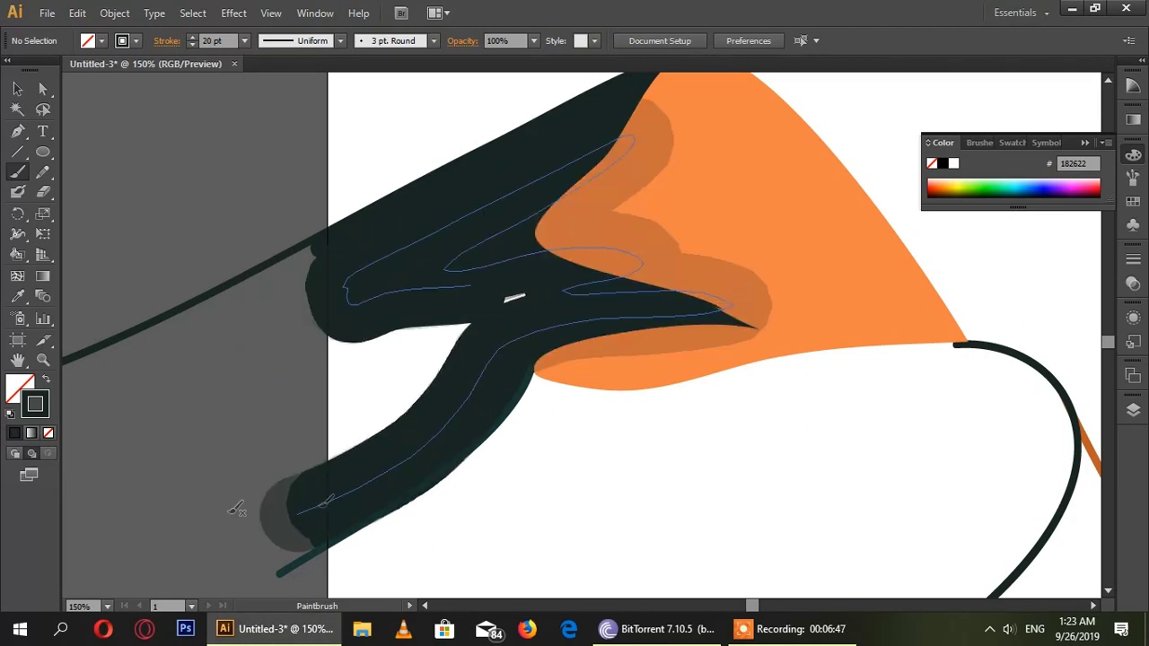
pyautogui.moveTo(328, 301)
pyautogui.mouseDown()
pyautogui.moveTo(427, 379)
pyautogui.moveTo(386, 363)
pyautogui.mouseUp()
pyautogui.hotkey('ctrl', '0')
# Step: Paint burnt orange at 3 pt along the right slope line
pyautogui.press('i')
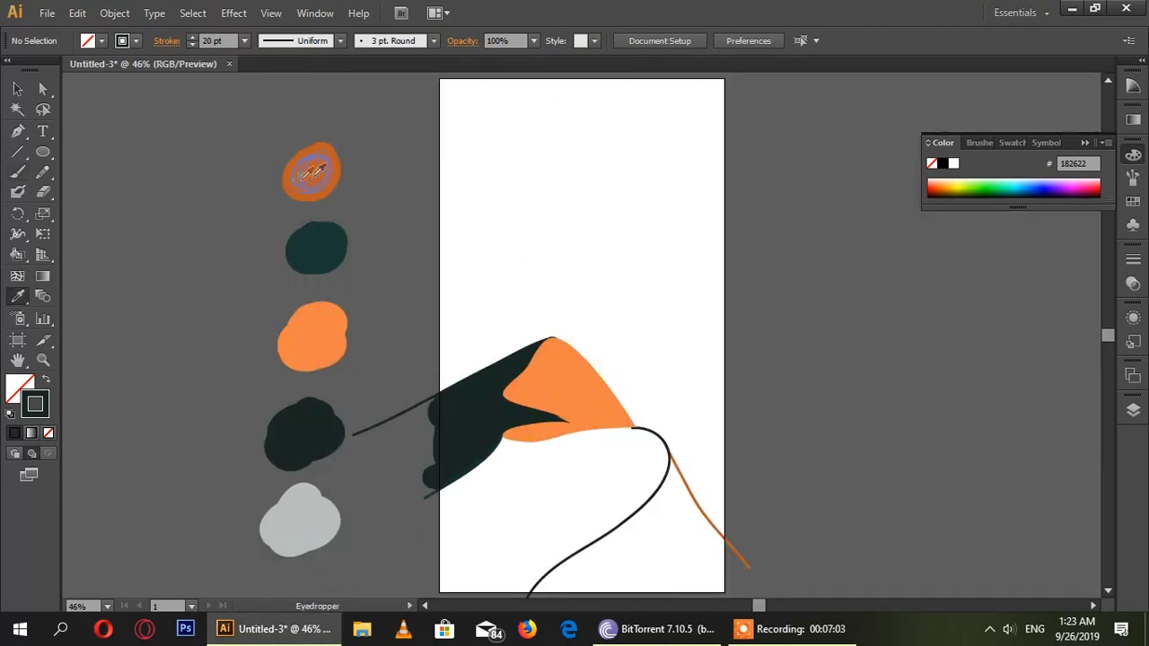
pyautogui.click(308, 167)
pyautogui.press('b')
pyautogui.hotkey('ctrl', '+')
pyautogui.hotkey('ctrl', '+')
pyautogui.hotkey('ctrl', '+')
pyautogui.scroll(-5, 641, 508)
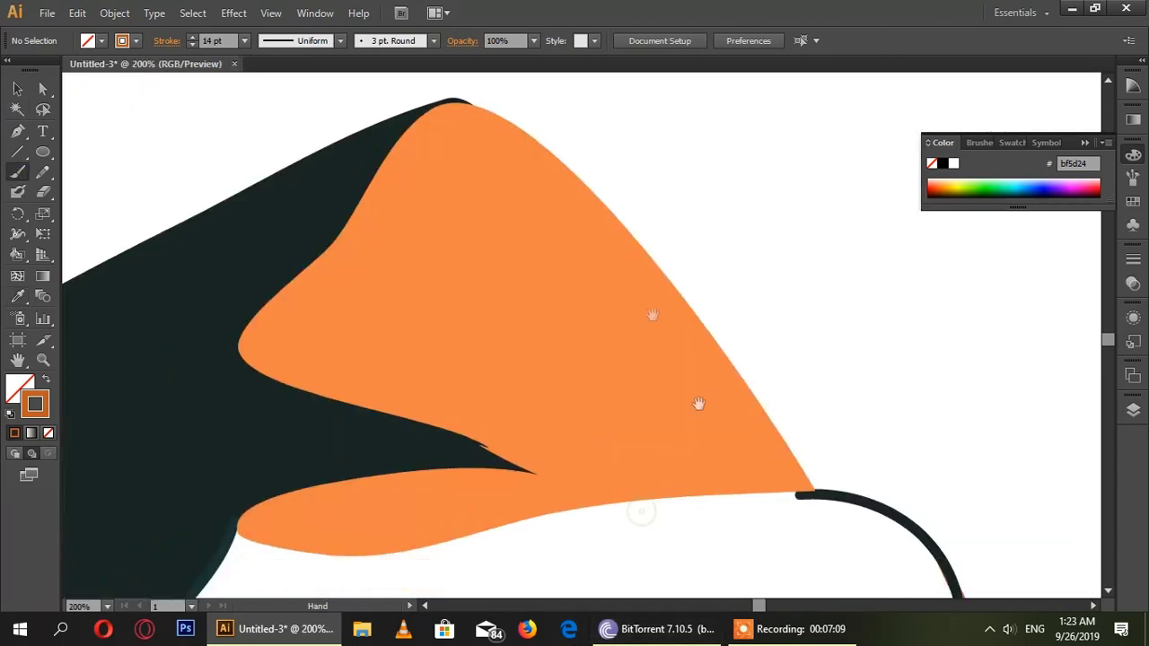
pyautogui.hscroll(5, 551, 246)
pyautogui.click(721, 272)
pyautogui.click(244, 41)
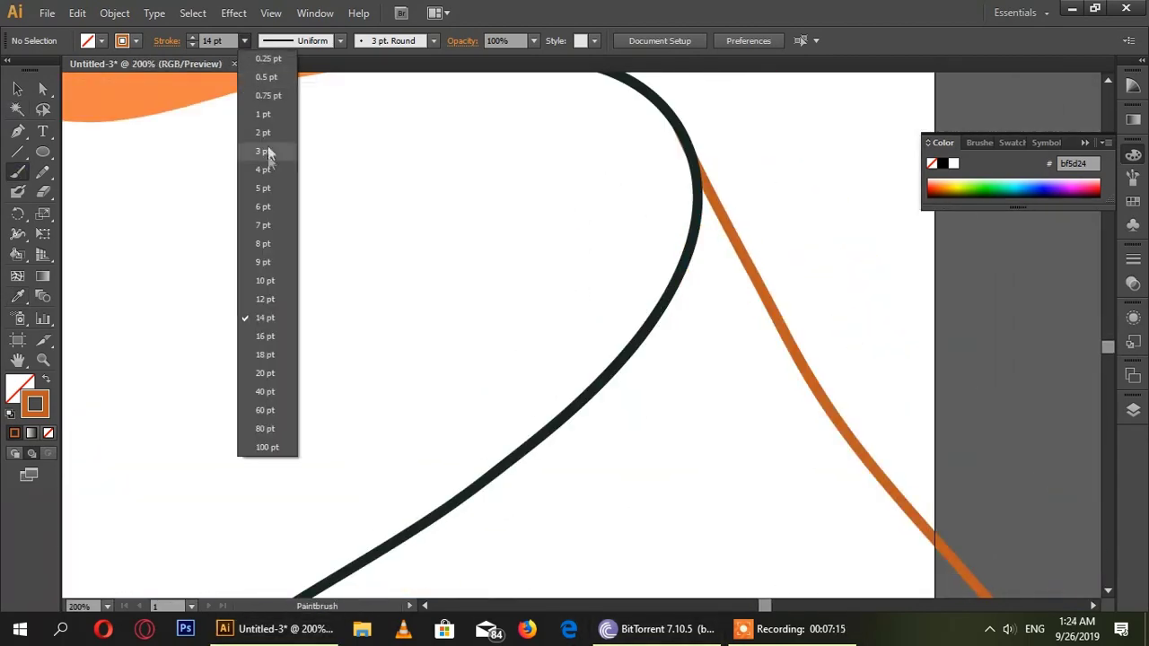
pyautogui.click(270, 144)
pyautogui.moveTo(714, 198)
pyautogui.mouseDown()
pyautogui.moveTo(723, 262)
pyautogui.moveTo(626, 368)
pyautogui.moveTo(781, 332)
pyautogui.moveTo(943, 556)
pyautogui.mouseUp()
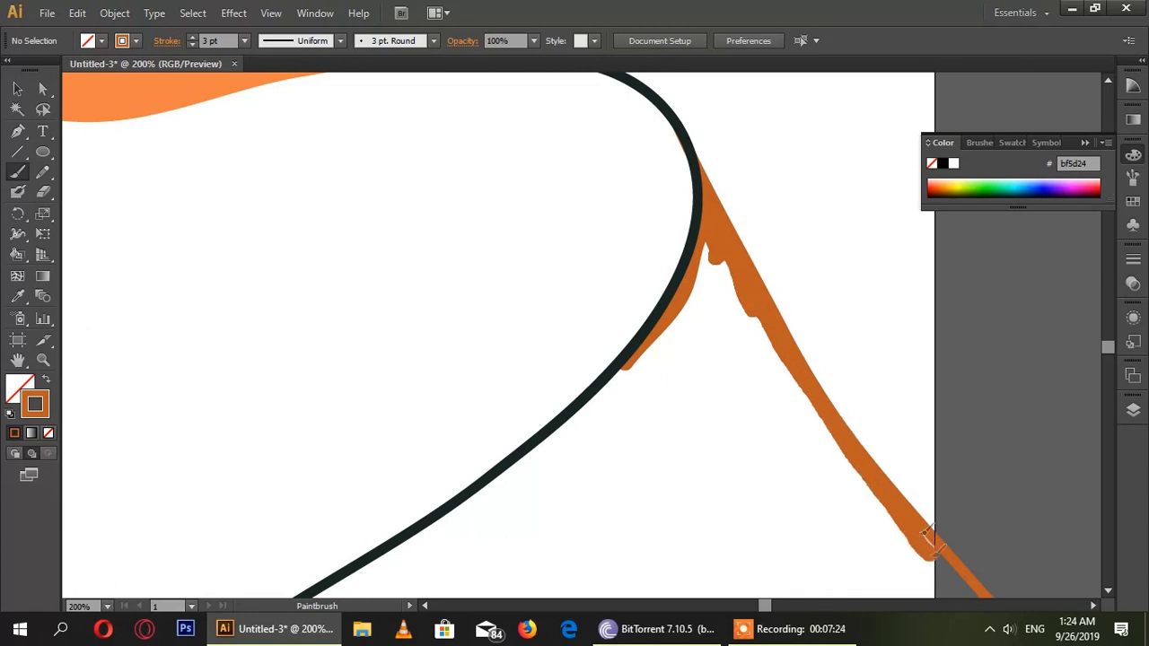
# Step: Paint burnt orange along the dark curve and in drips beneath the peak
pyautogui.scroll(-5, 767, 200)
pyautogui.hscroll(-2, 767, 200)
pyautogui.moveTo(745, 148); pyautogui.dragTo(244, 512)
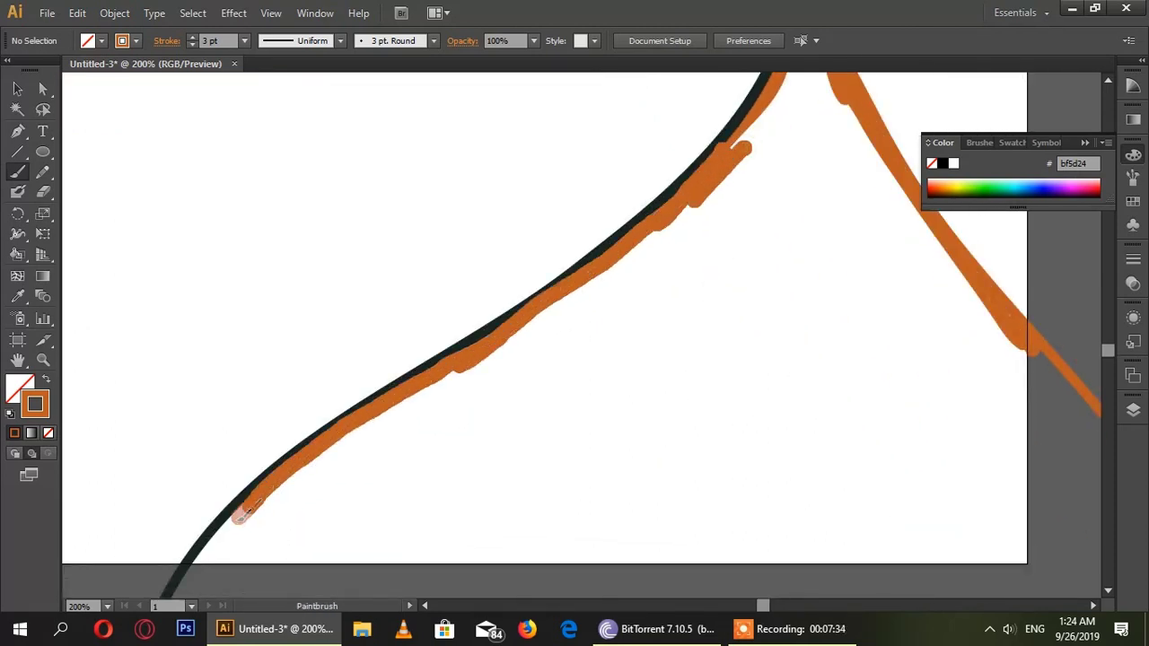
pyautogui.moveTo(673, 200); pyautogui.dragTo(188, 575)
pyautogui.scroll(3, 575, 359)
pyautogui.hscroll(2, 575, 359)
pyautogui.moveTo(696, 153)
pyautogui.mouseDown()
pyautogui.moveTo(706, 257)
pyautogui.moveTo(783, 254)
pyautogui.mouseUp()
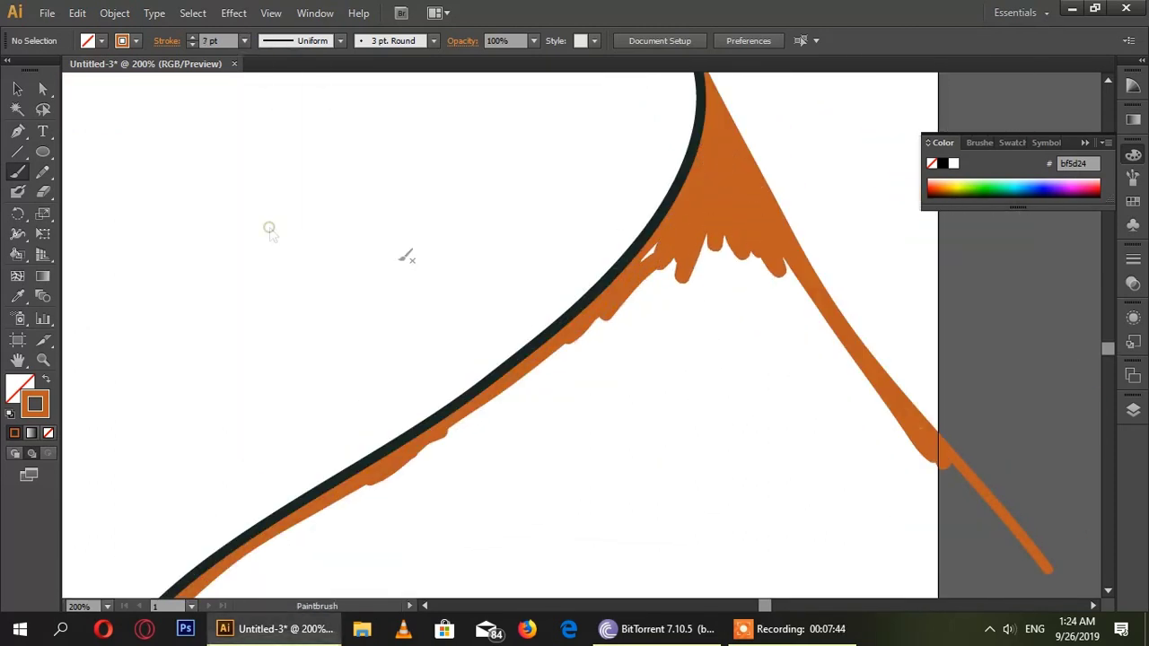
pyautogui.moveTo(718, 206); pyautogui.dragTo(669, 387)
pyautogui.moveTo(791, 270); pyautogui.dragTo(960, 476)
# Step: Fill the rest of the right-hand slope with burnt orange, covering the white gaps
pyautogui.scroll(-3, 737, 457)
pyautogui.moveTo(440, 352)
pyautogui.mouseDown()
pyautogui.moveTo(521, 305)
pyautogui.moveTo(327, 432)
pyautogui.mouseUp()
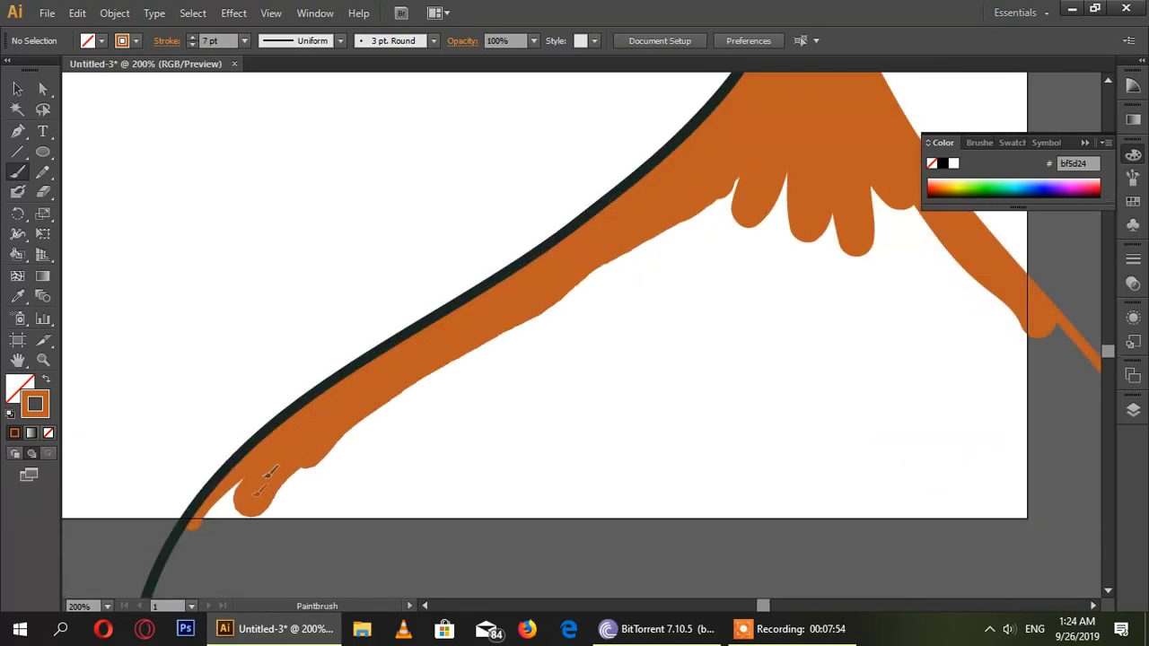
pyautogui.moveTo(271, 471); pyautogui.dragTo(674, 489)
pyautogui.hscroll(3, 474, 300)
pyautogui.moveTo(359, 359)
pyautogui.mouseDown()
pyautogui.moveTo(144, 458)
pyautogui.moveTo(812, 431)
pyautogui.mouseUp()
pyautogui.moveTo(377, 377); pyautogui.dragTo(808, 359)
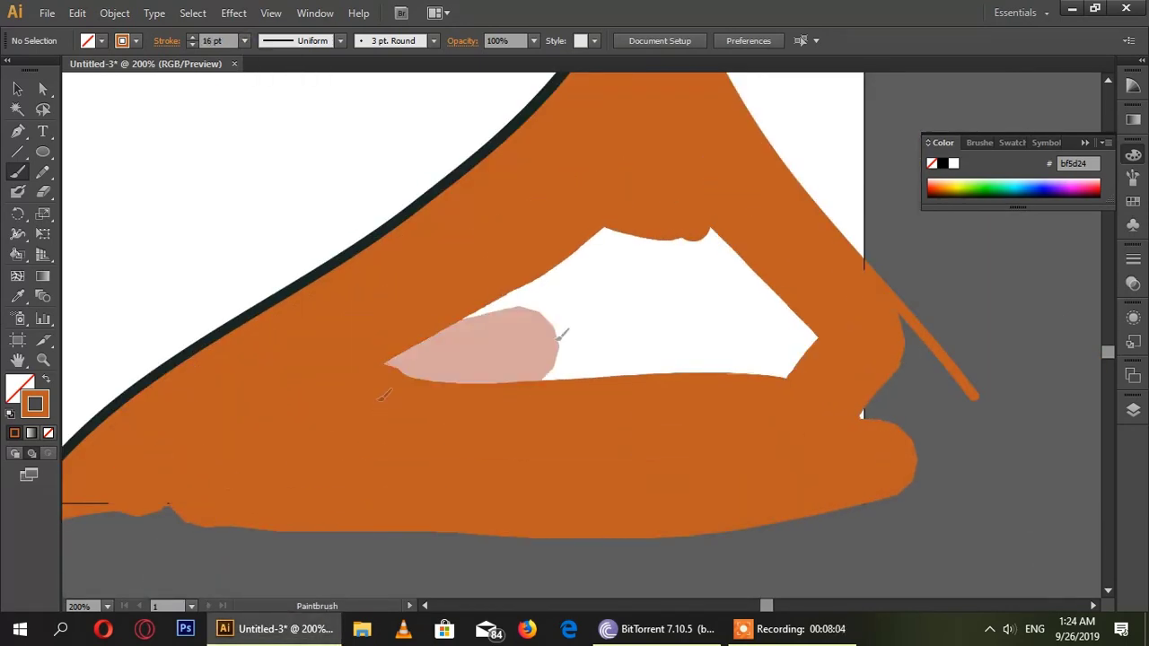
pyautogui.moveTo(135, 485); pyautogui.dragTo(898, 341)
# Step: Paint thick dark teal strokes along the orange tip and over the lower-left gap
pyautogui.hotkey('ctrl', '0')
pyautogui.scroll(5, 504, 229)
pyautogui.moveTo(504, 229); pyautogui.dragTo(224, 229)
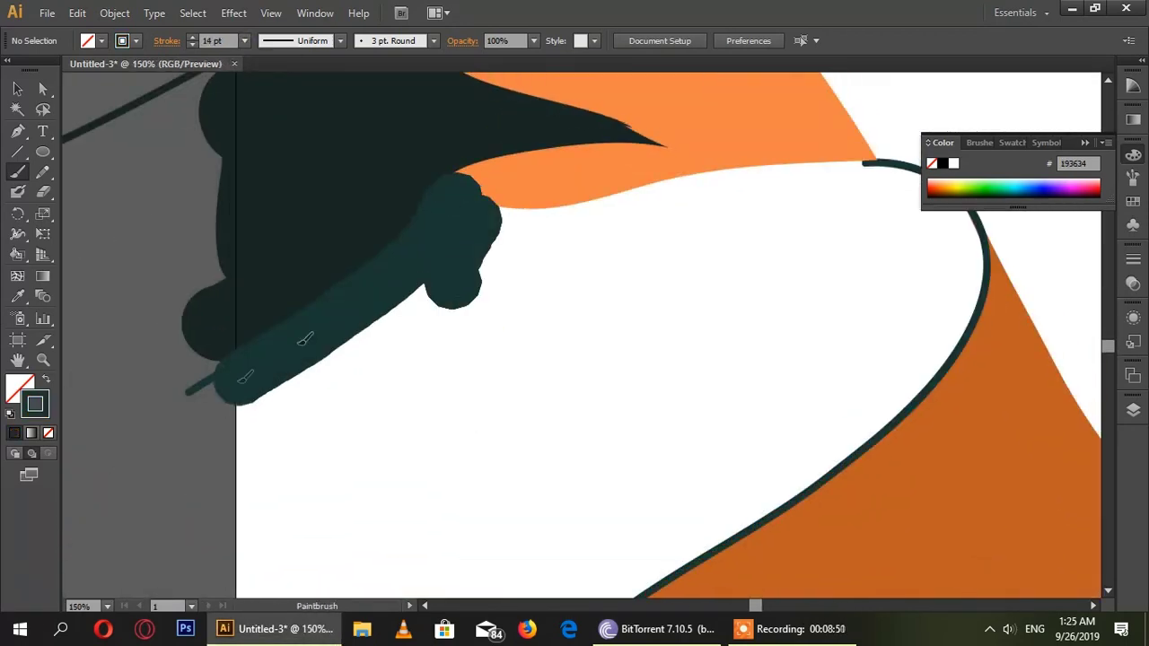
pyautogui.moveTo(673, 283)
pyautogui.mouseDown()
pyautogui.moveTo(531, 212)
pyautogui.moveTo(224, 235)
pyautogui.mouseUp()
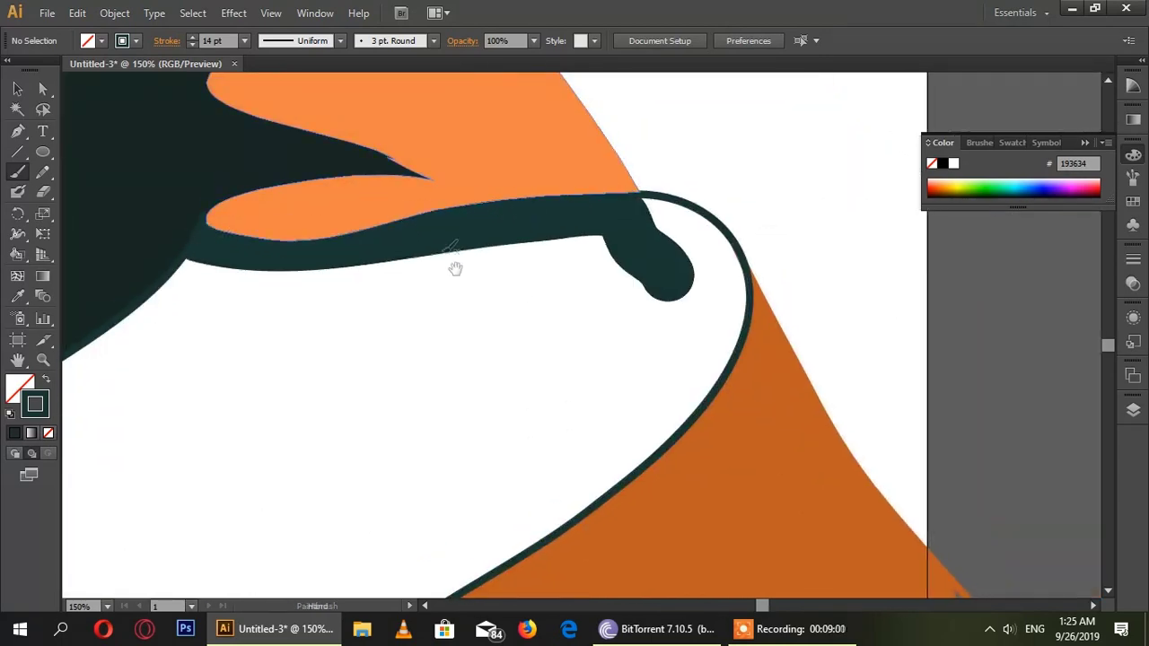
pyautogui.scroll(-3, 454, 266)
pyautogui.moveTo(557, 152)
pyautogui.mouseDown()
pyautogui.moveTo(608, 197)
pyautogui.moveTo(546, 321)
pyautogui.mouseUp()
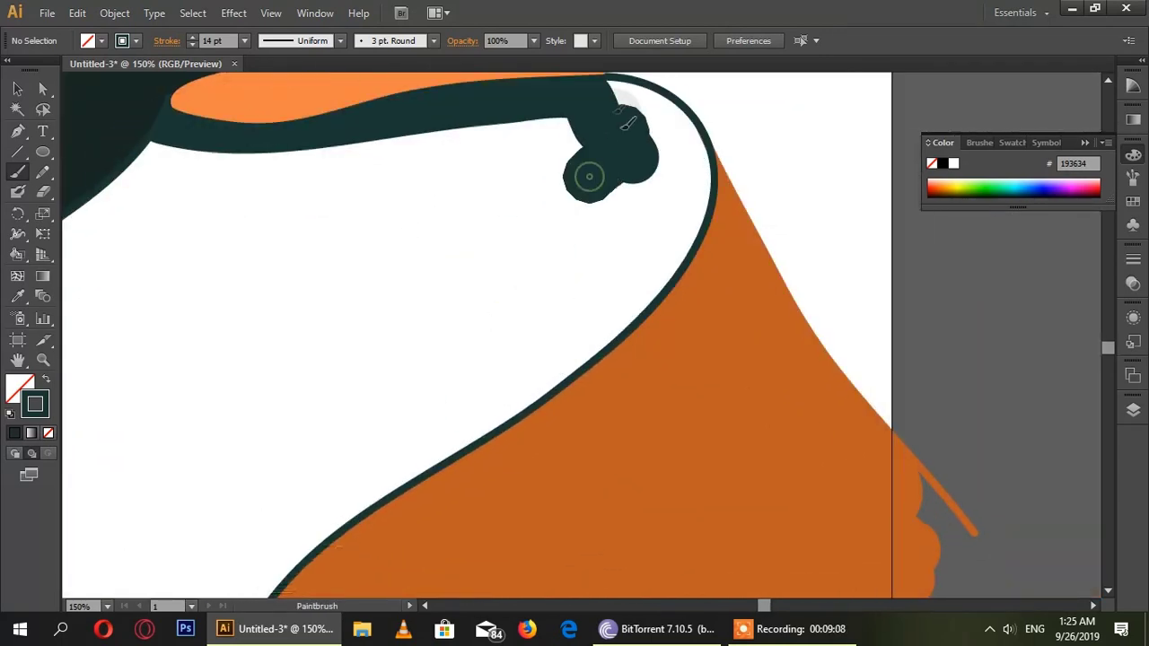
pyautogui.moveTo(627, 123)
pyautogui.mouseDown()
pyautogui.moveTo(641, 249)
pyautogui.moveTo(551, 342)
pyautogui.mouseUp()
pyautogui.scroll(2, 488, 185)
pyautogui.moveTo(487, 185)
pyautogui.mouseDown()
pyautogui.moveTo(287, 348)
pyautogui.moveTo(503, 404)
pyautogui.moveTo(701, 234)
pyautogui.mouseUp()
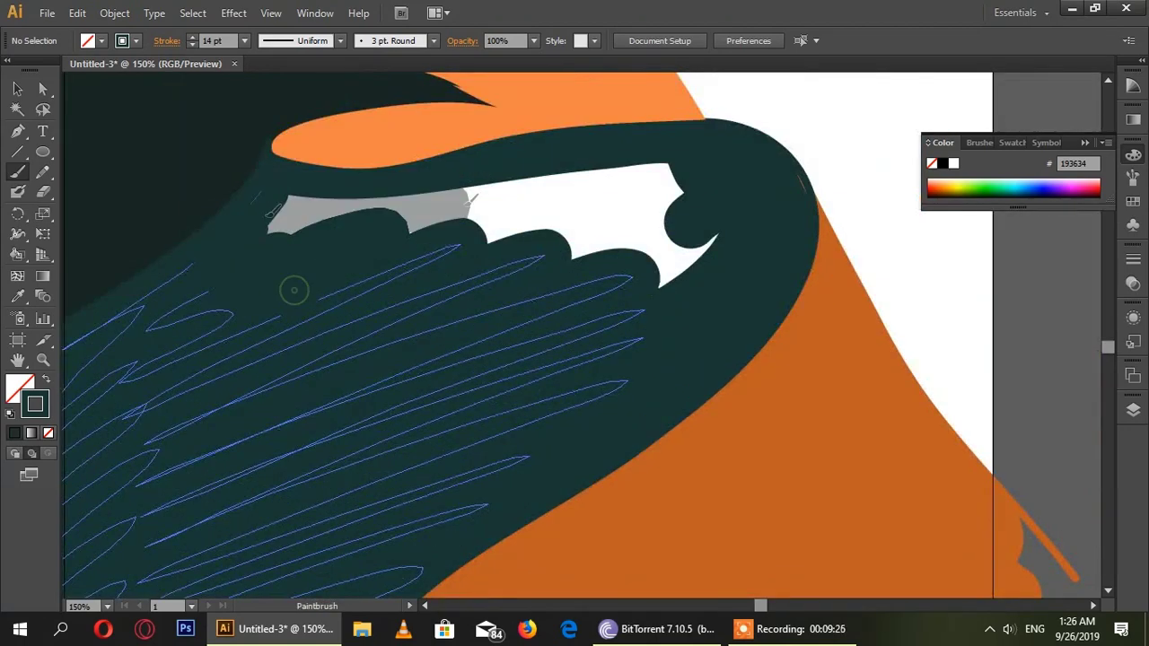
pyautogui.moveTo(296, 287); pyautogui.dragTo(701, 258)
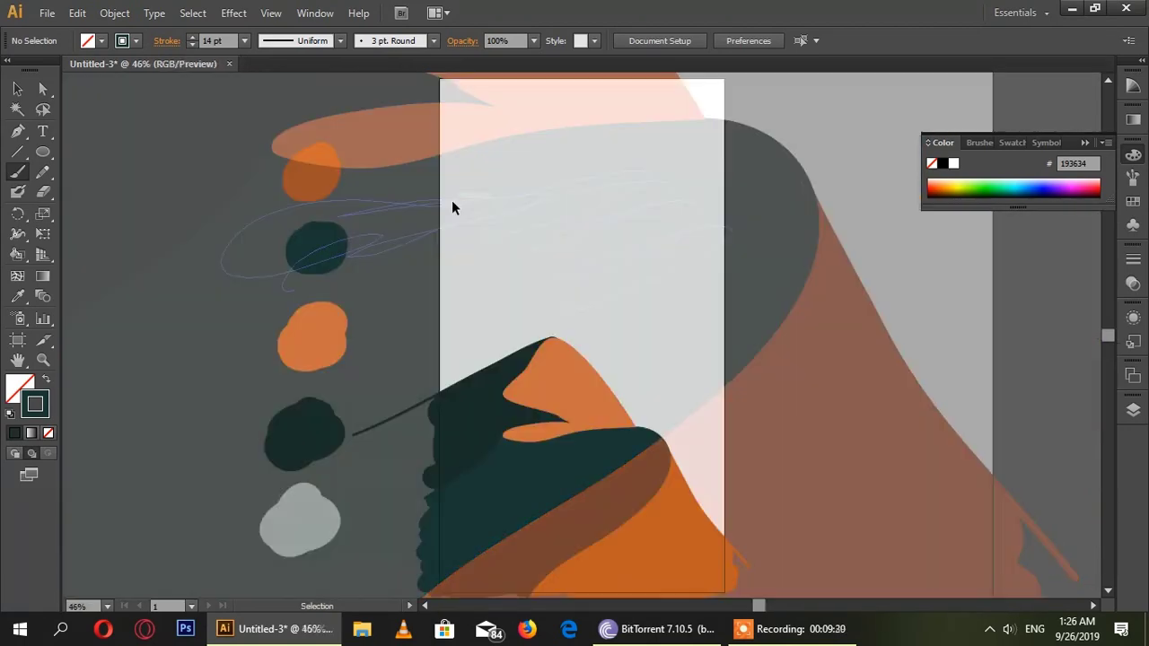
# Step: Add Layer 2 and set the Ellipse tool's fill to pale yellow #fff683
pyautogui.press('l')
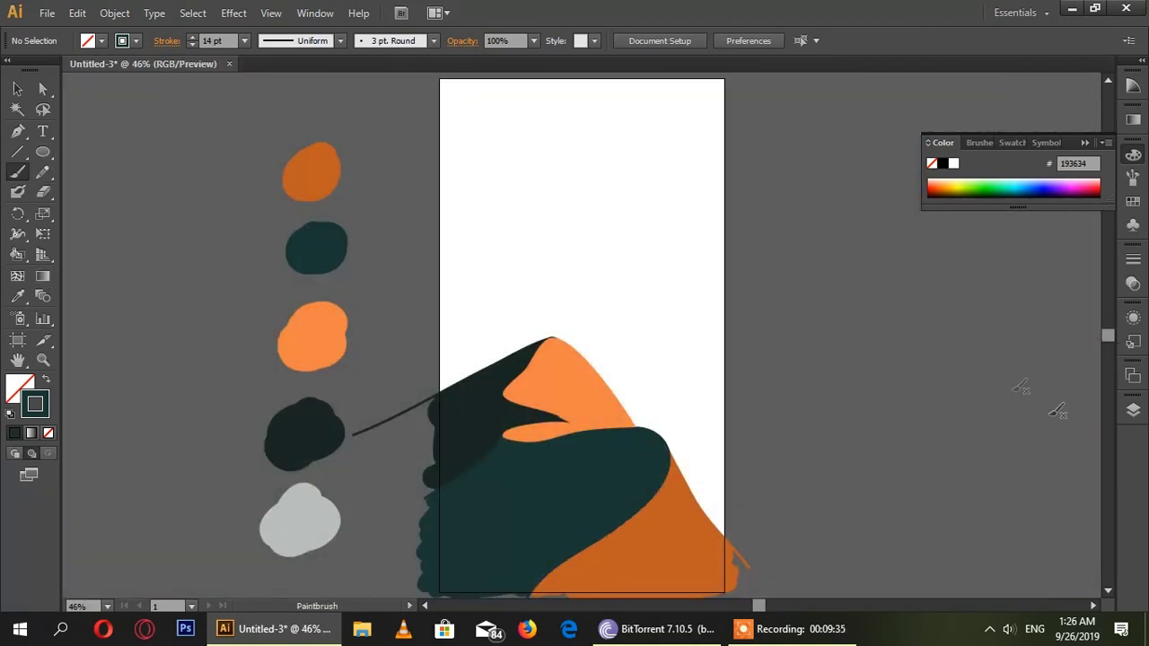
pyautogui.click(1133, 410)
pyautogui.click(1066, 561)
pyautogui.doubleClick(21, 386)
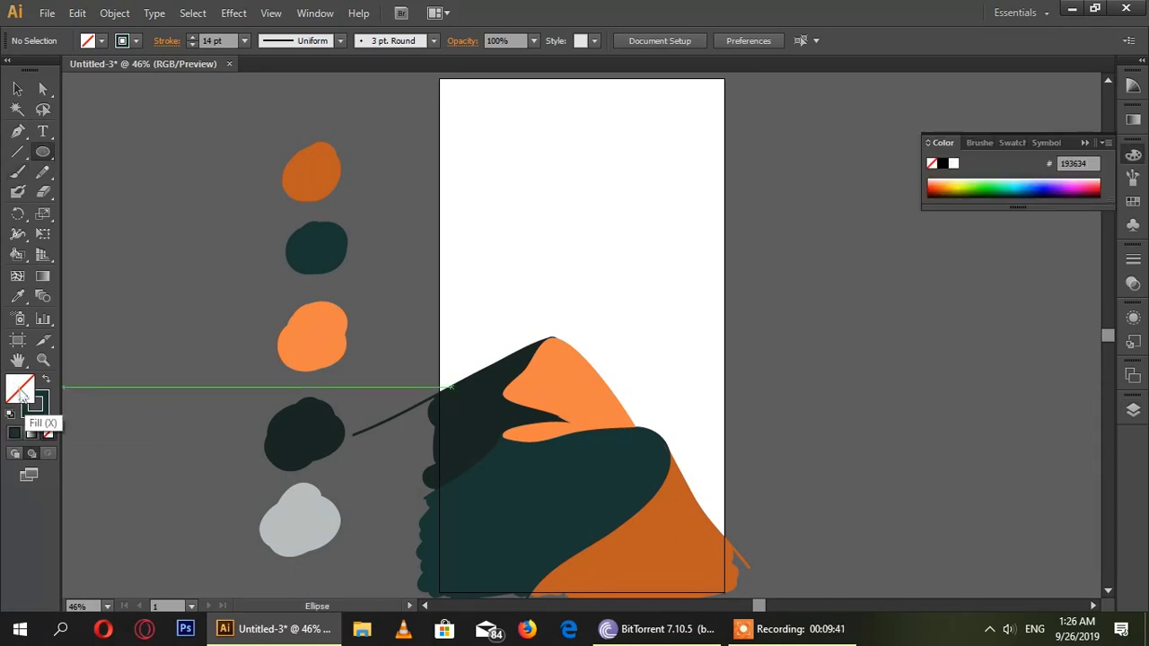
pyautogui.click(953, 521)
pyautogui.click(823, 336)
# Step: Draw the pale yellow sun circle centred over the peak, then deselect it
pyautogui.click(1114, 339)
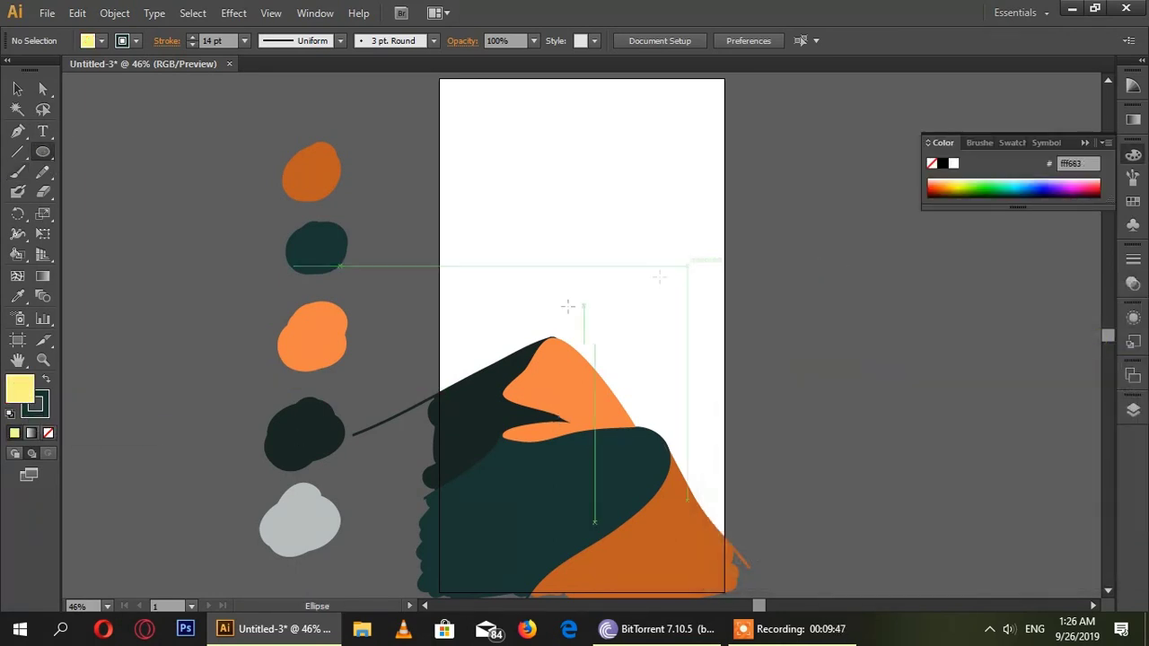
pyautogui.moveTo(487, 249); pyautogui.dragTo(617, 366)
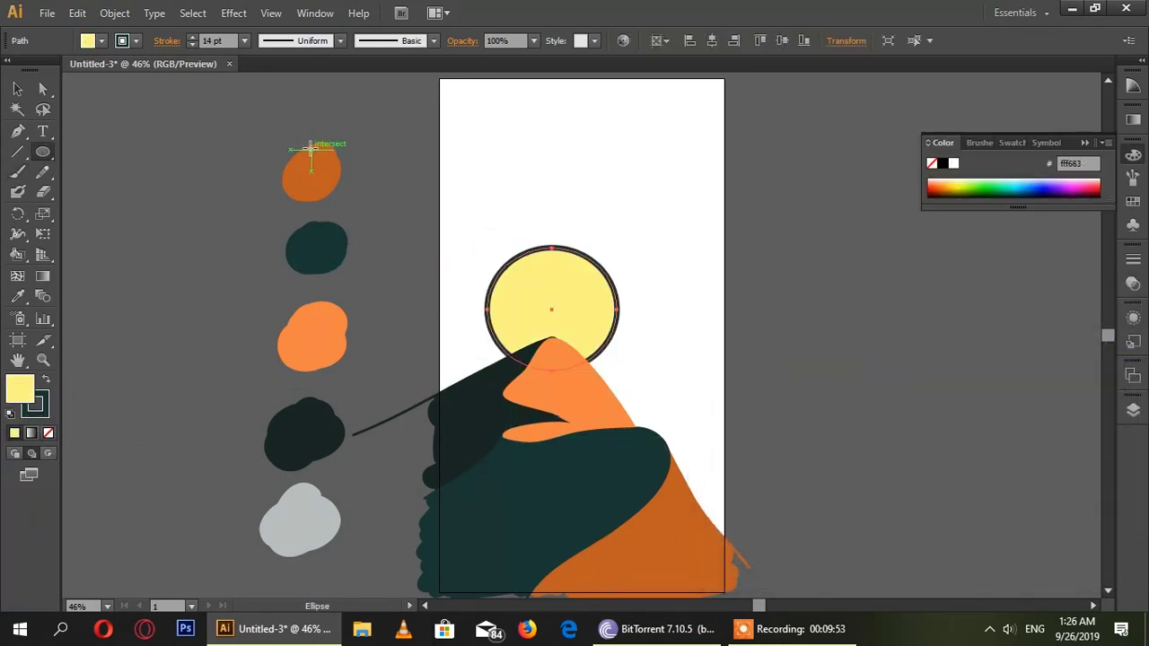
pyautogui.doubleClick(20, 391)
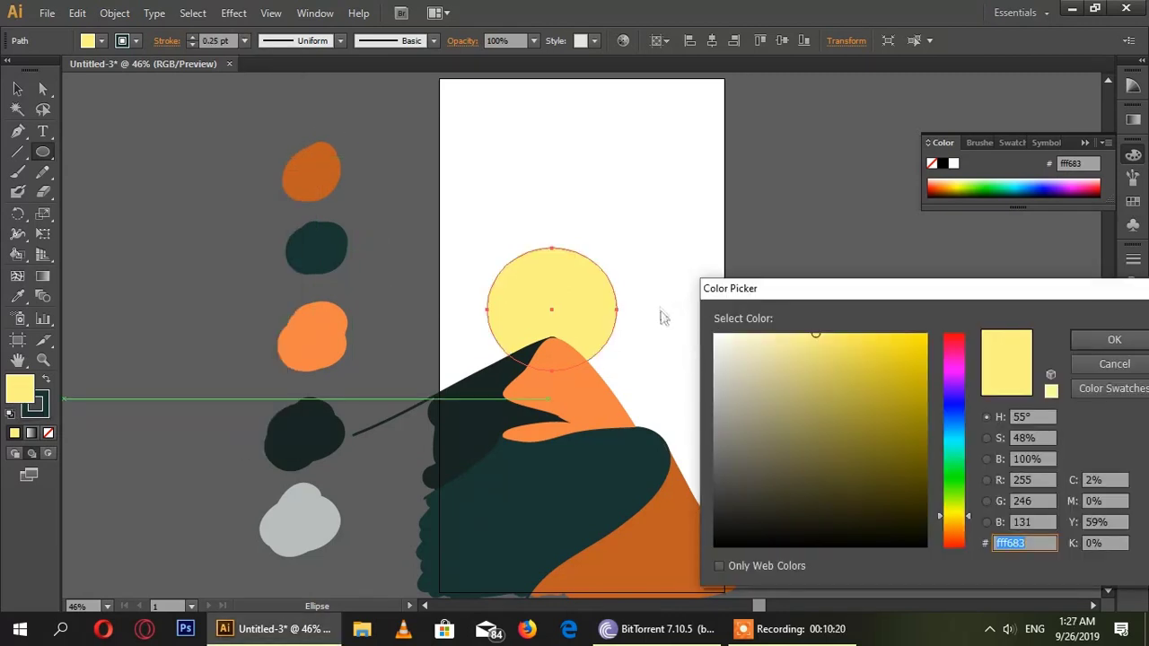
pyautogui.click(1114, 339)
pyautogui.click(36, 406)
pyautogui.doubleClick(36, 406)
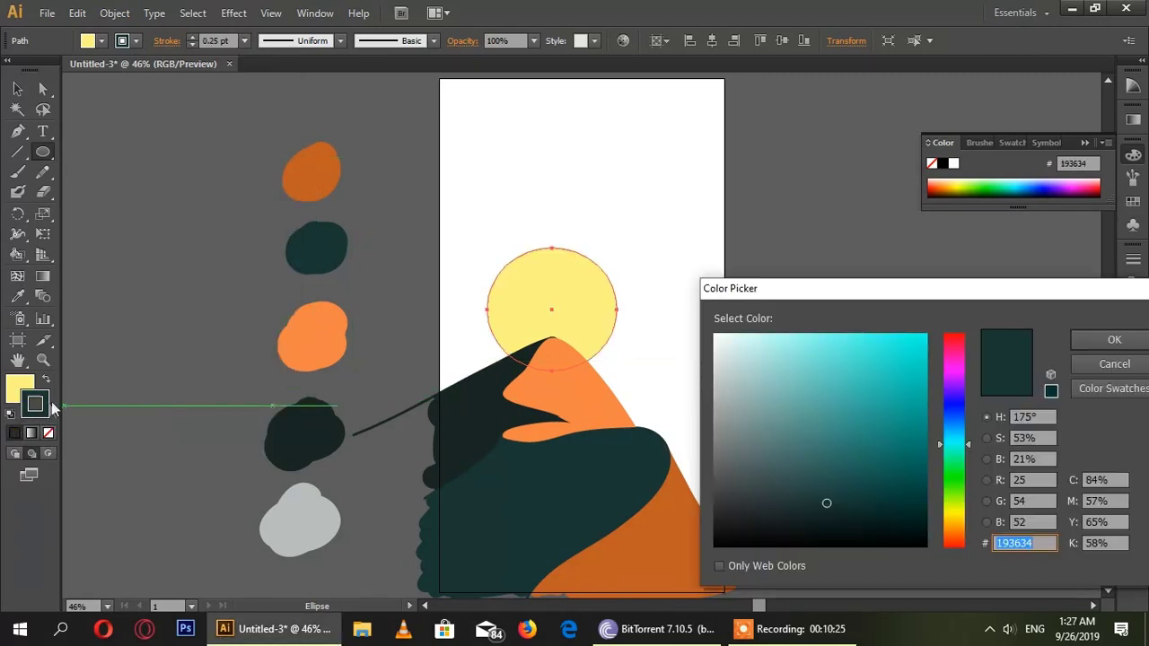
pyautogui.click(1114, 341)
pyautogui.press('v')
pyautogui.hotkey('ctrl', 'shift', 'a')
# Step: Zoom in and set a black Paintbrush stroke with a finer weight for the figure
pyautogui.click(1133, 410)
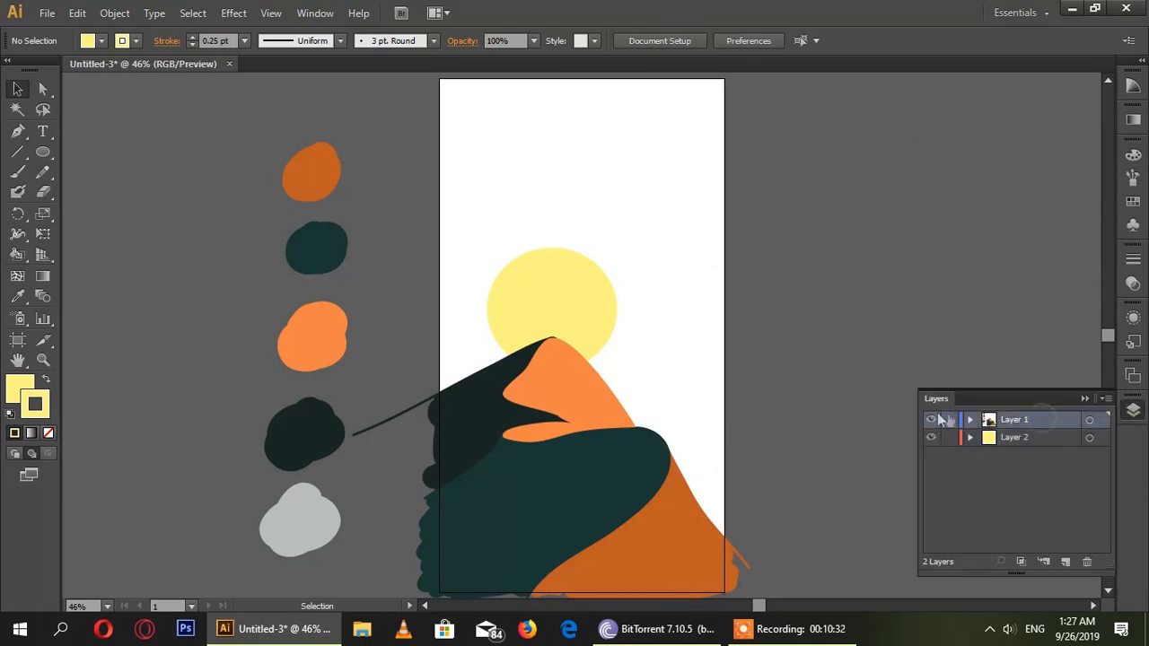
pyautogui.scroll(5, 449, 359)
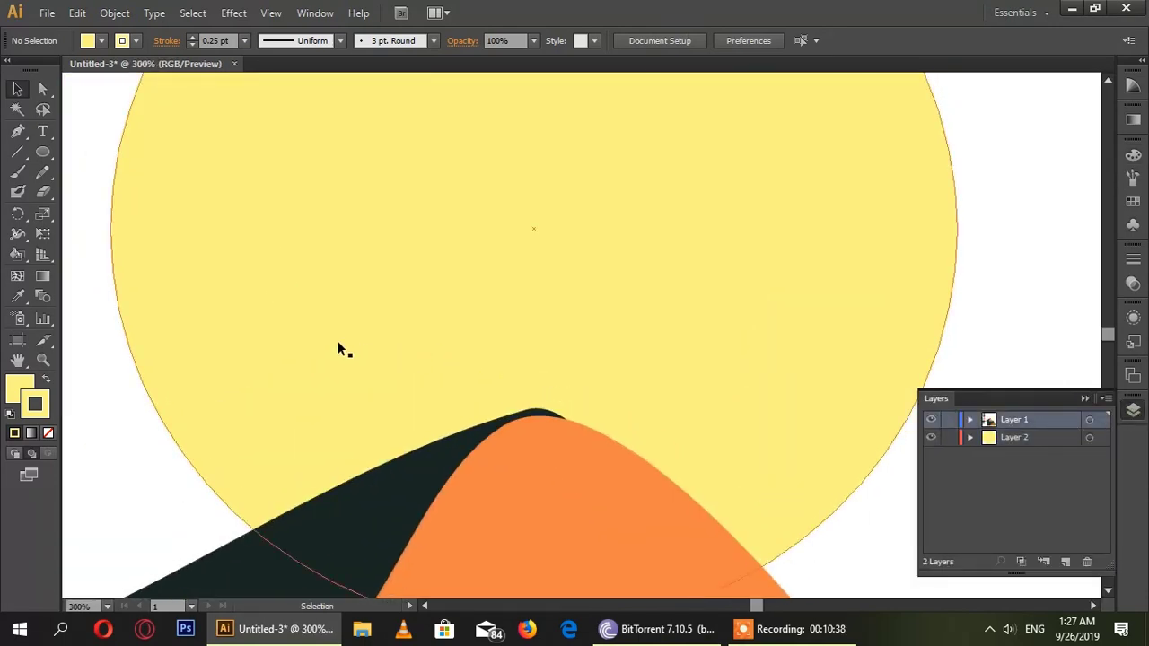
pyautogui.press('b')
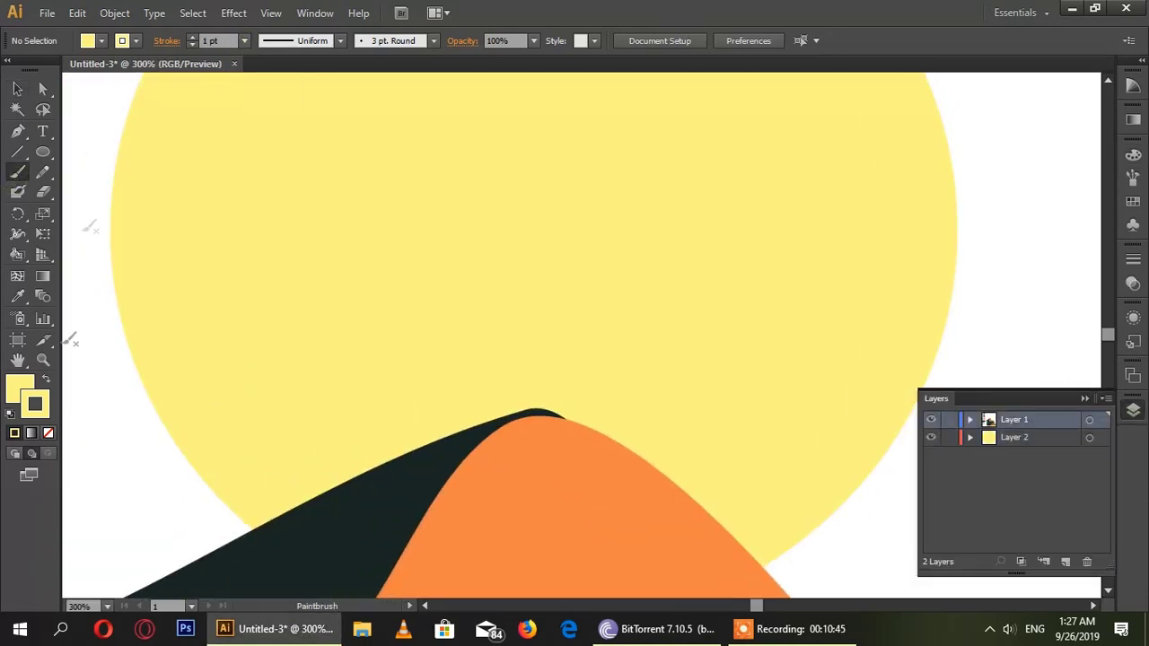
pyautogui.doubleClick(36, 406)
pyautogui.click(1110, 337)
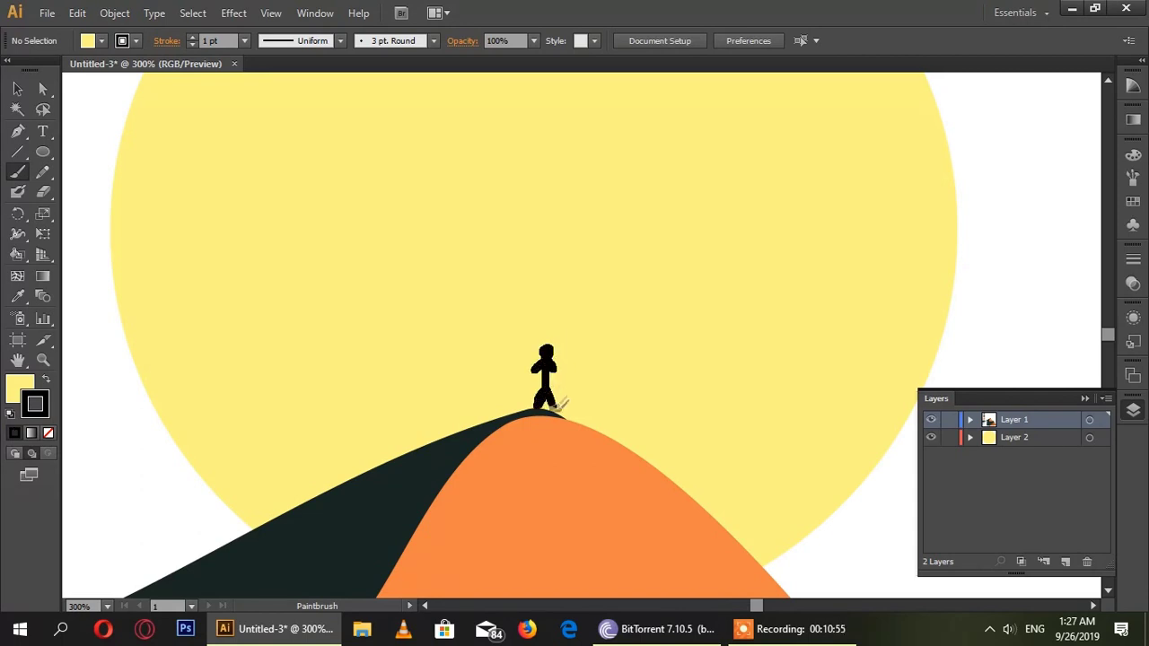
pyautogui.hotkey('ctrl', 'z')
pyautogui.click(243, 40)
pyautogui.click(256, 113)
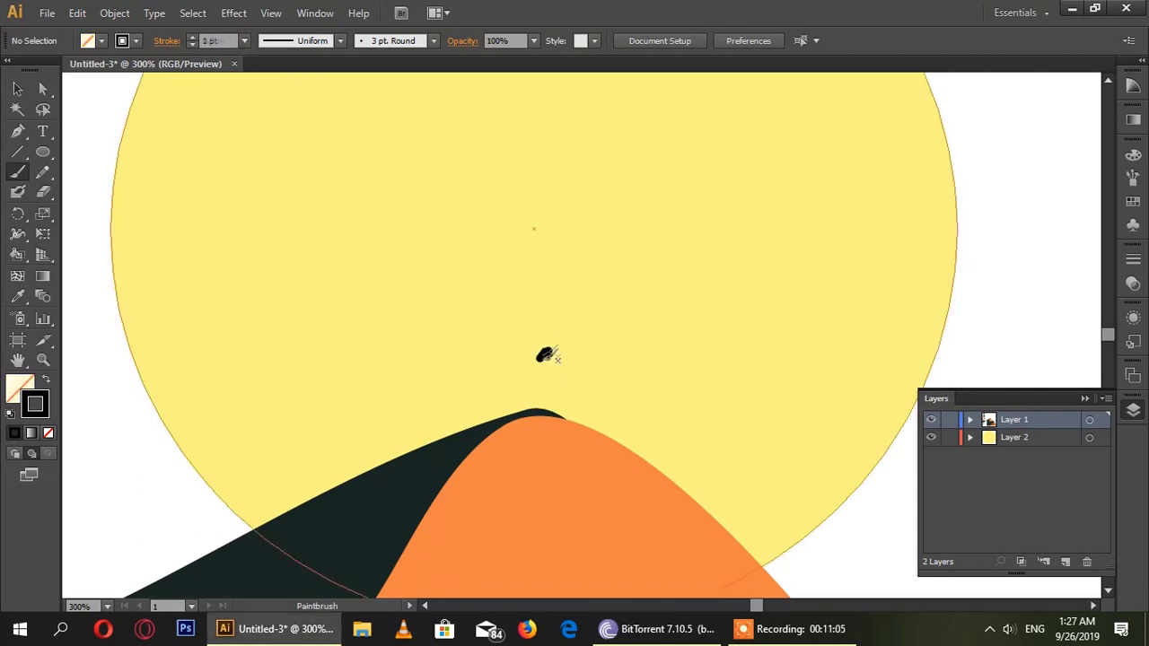
# Step: Paint the figure's head, body and legs on the peak, undoing failed attempts
pyautogui.moveTo(539, 355); pyautogui.dragTo(549, 366)
pyautogui.hotkey('ctrl', 'z')
pyautogui.hotkey('ctrl', 'z')
pyautogui.hotkey('ctrl', 'z')
pyautogui.hotkey('ctrl', 'z')
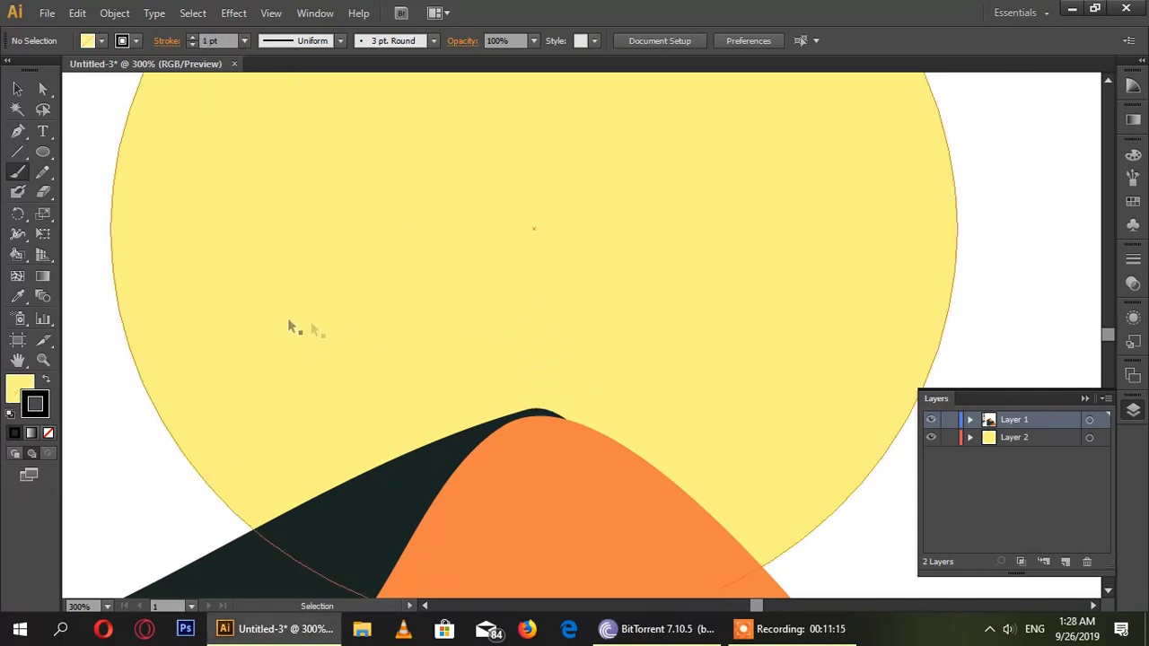
pyautogui.click(243, 40)
pyautogui.moveTo(564, 415); pyautogui.dragTo(567, 354)
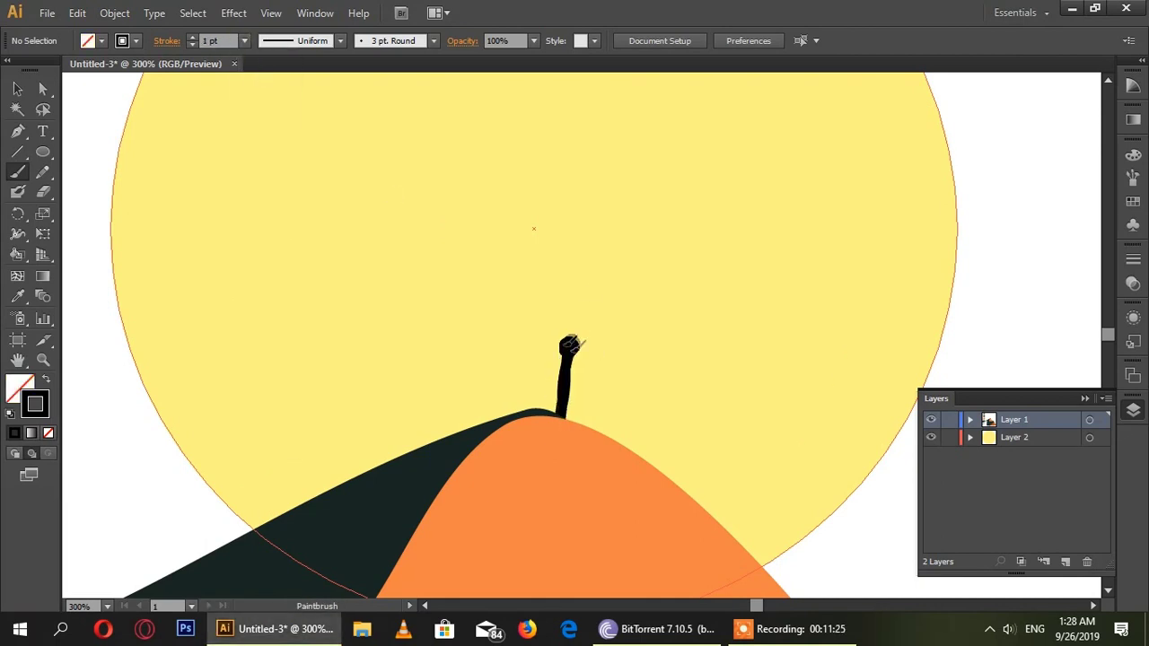
pyautogui.hotkey('ctrl', 'z')
pyautogui.hotkey('ctrl', 'z')
pyautogui.hotkey('ctrl', 'z')
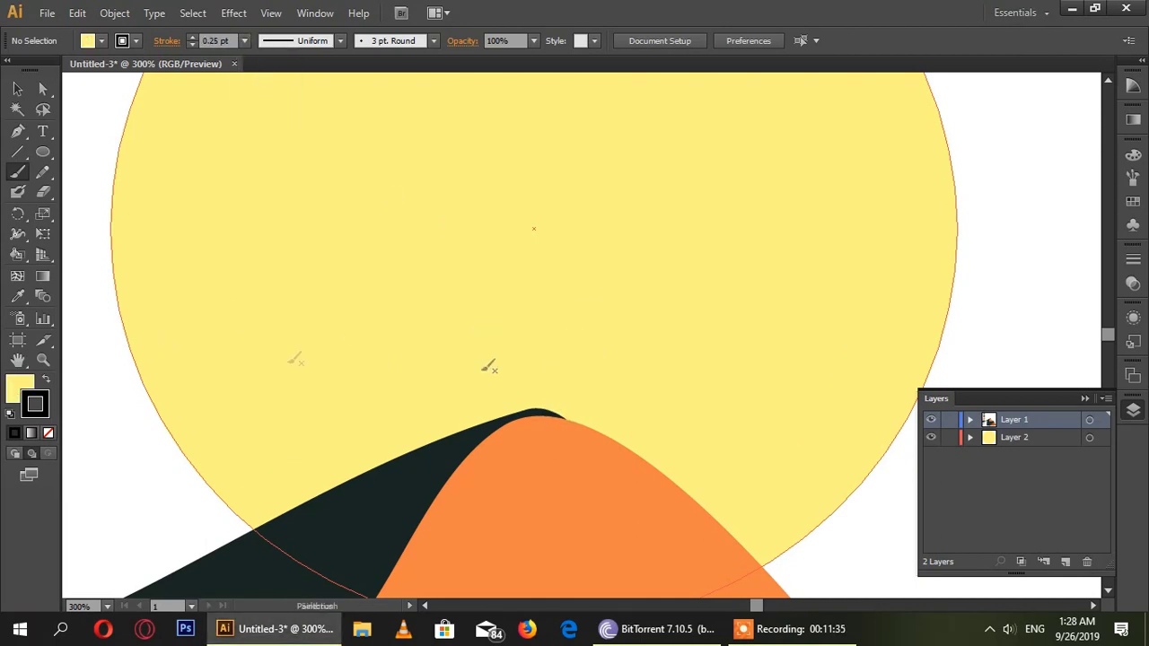
pyautogui.moveTo(555, 366)
pyautogui.mouseDown()
pyautogui.moveTo(539, 386)
pyautogui.moveTo(554, 392)
pyautogui.moveTo(537, 406)
pyautogui.mouseUp()
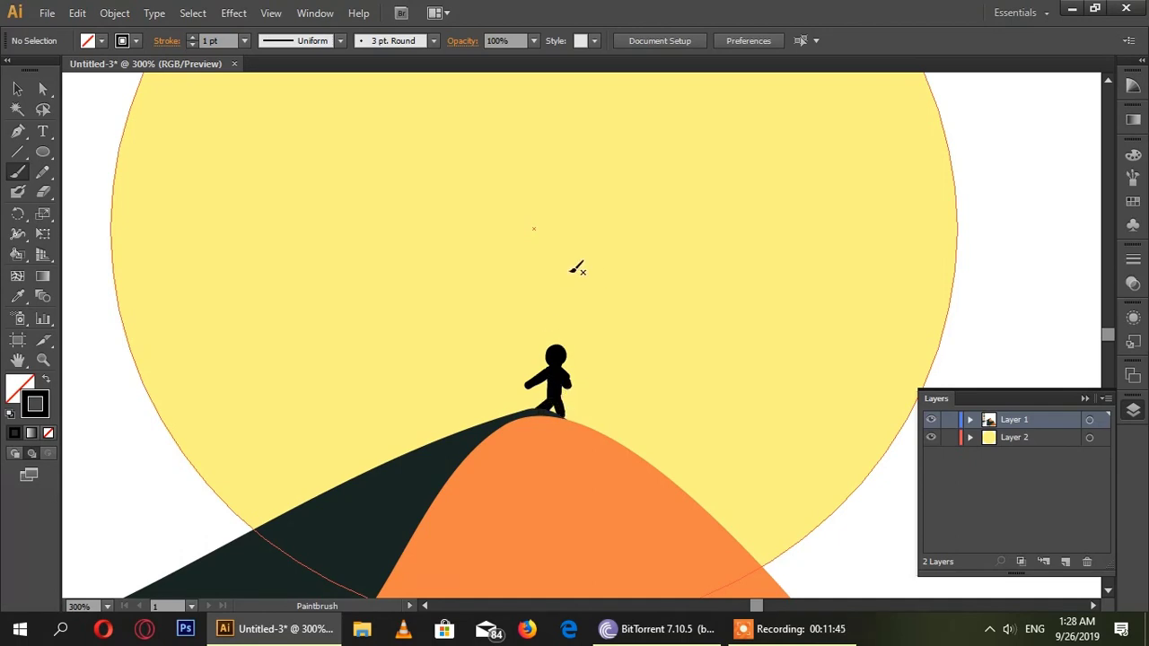
pyautogui.hotkey('ctrl', 'z')
pyautogui.hotkey('ctrl', 'z')
pyautogui.hotkey('ctrl', 'z')
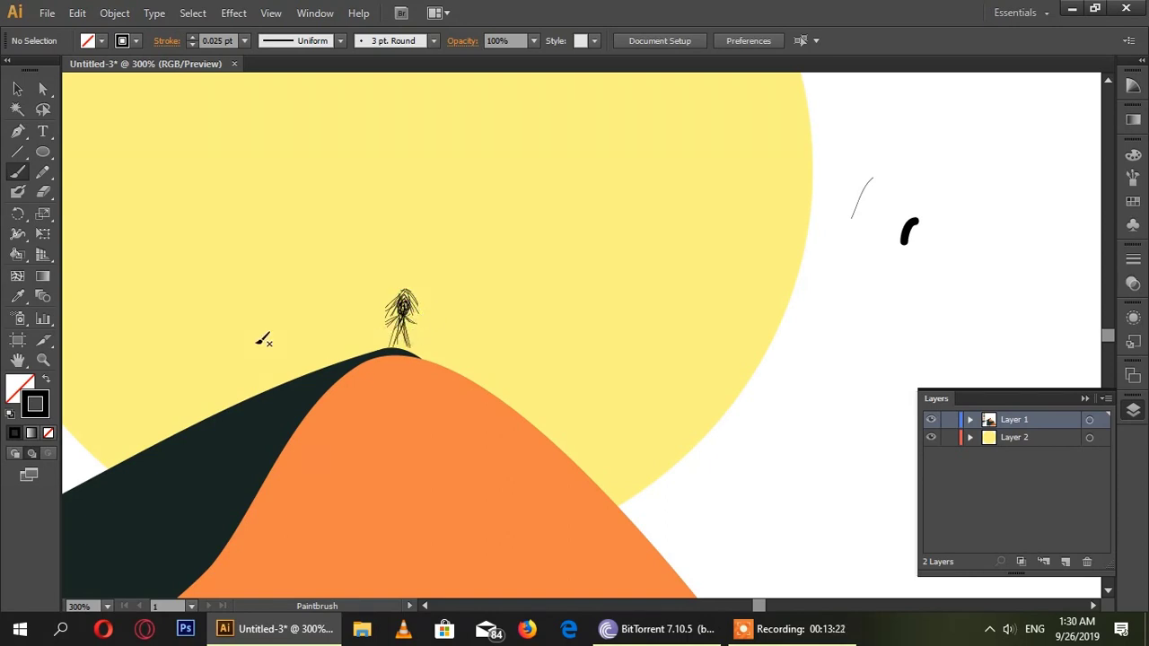
pyautogui.hotkey('ctrl', '0')
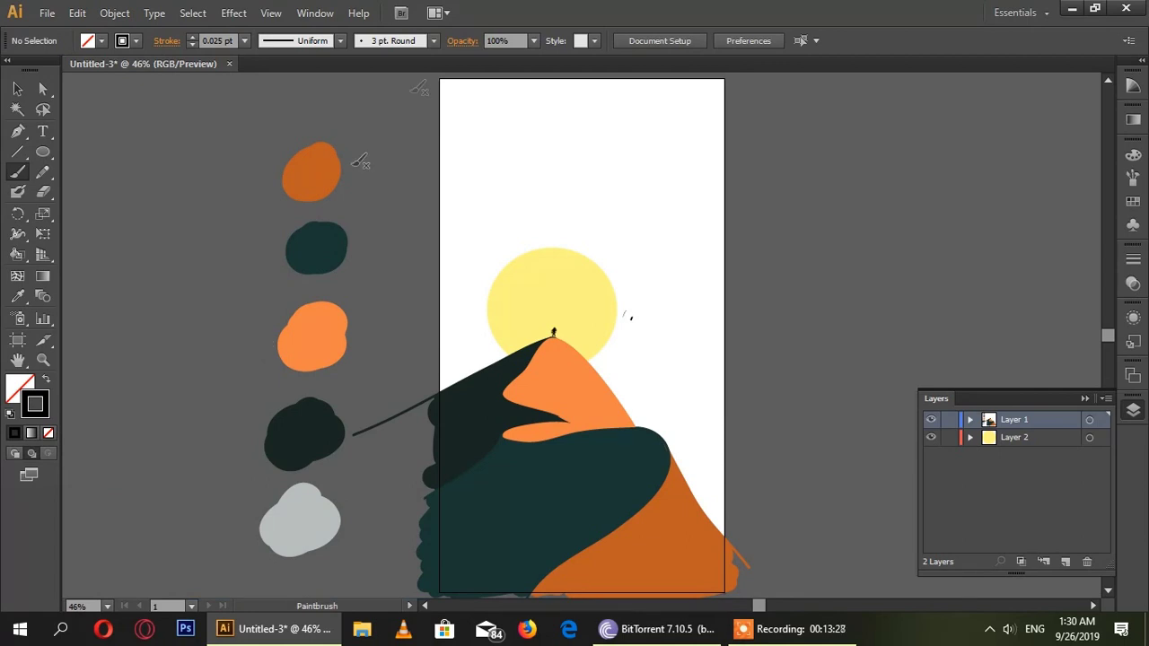
# Step: Add Layer 3 for the sky and switch the fill to a gradient
pyautogui.hotkey('shift', 'e')
pyautogui.click(1066, 561)
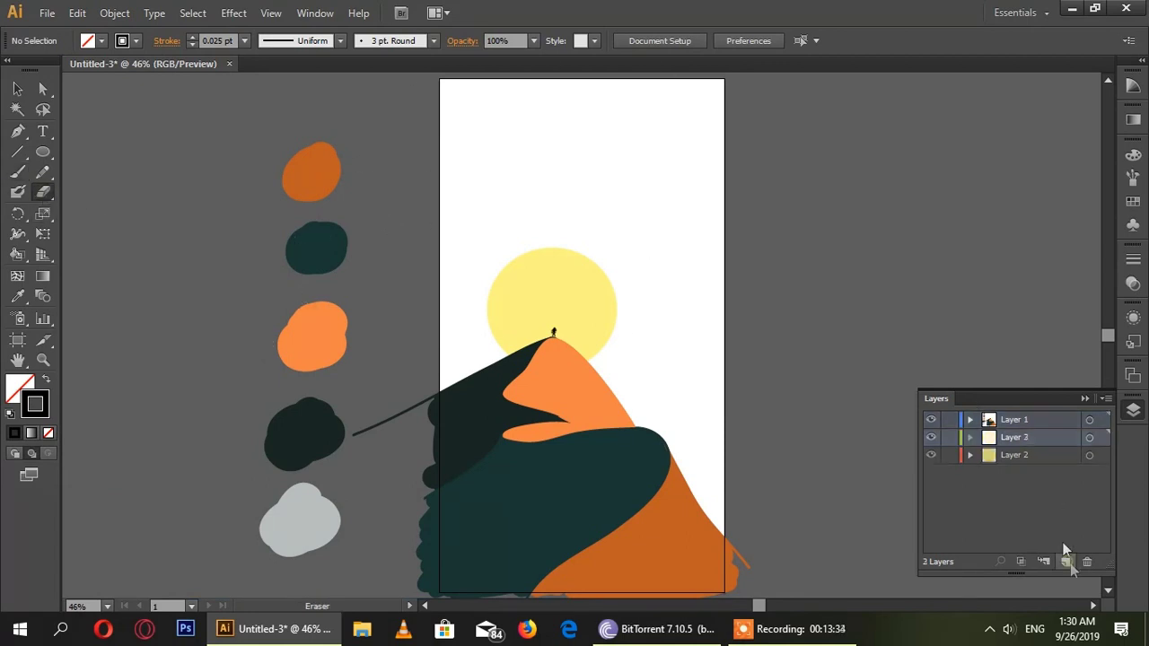
pyautogui.click(31, 433)
pyautogui.doubleClick(34, 404)
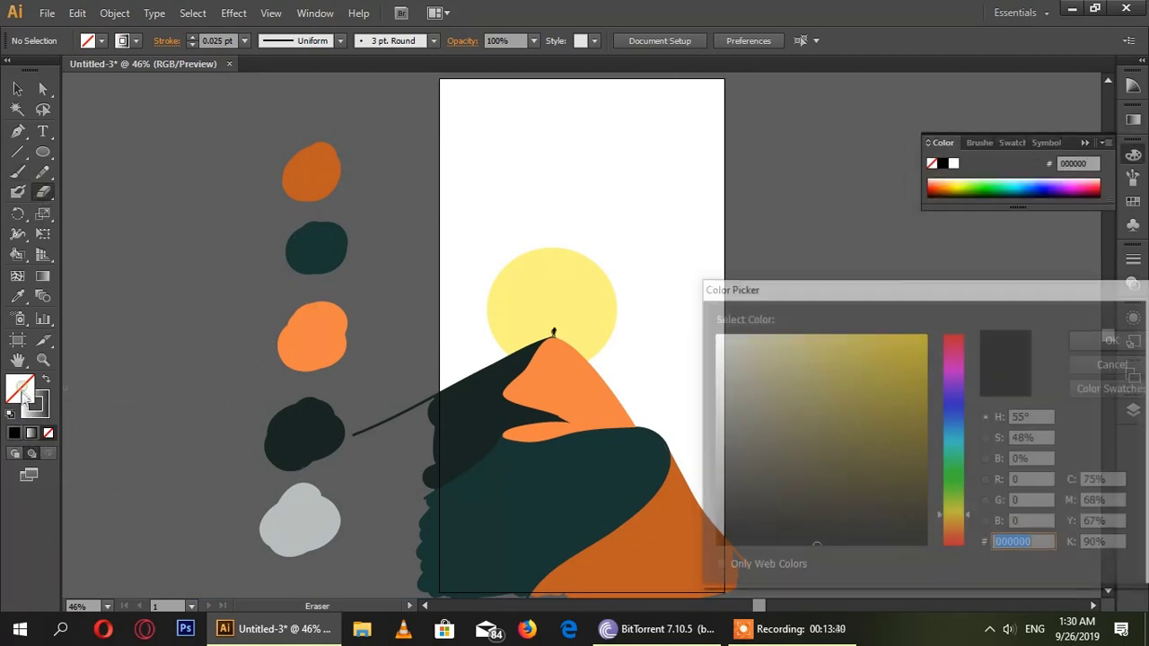
pyautogui.press('Escape')
pyautogui.click(27, 433)
# Step: Set the gradient's left stop to light blue #9fdfff
pyautogui.click(916, 240)
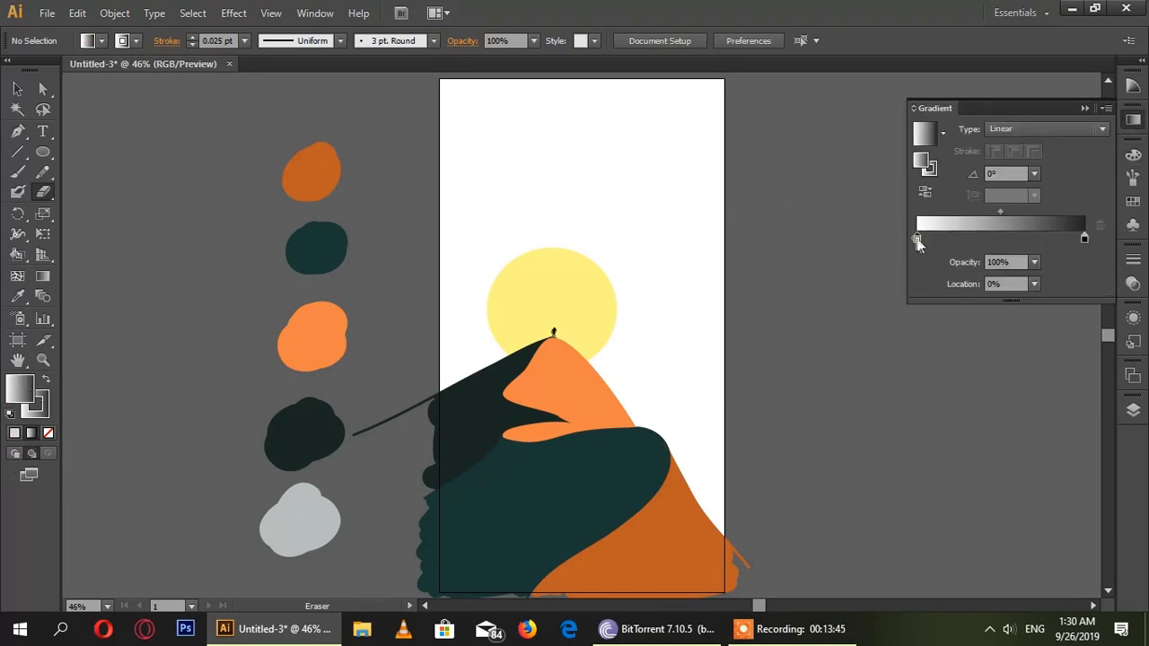
pyautogui.doubleClick(922, 163)
pyautogui.click(966, 438)
pyautogui.click(796, 334)
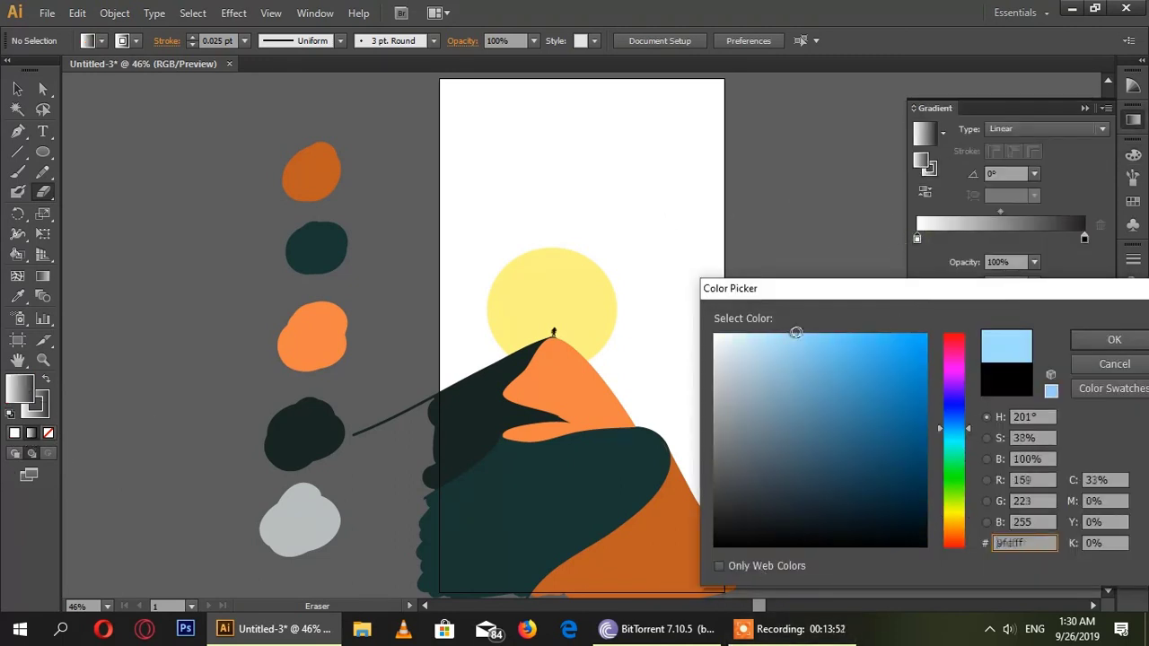
pyautogui.click(1096, 336)
# Step: Set the gradient's right stop to dark navy #00003a
pyautogui.click(1085, 239)
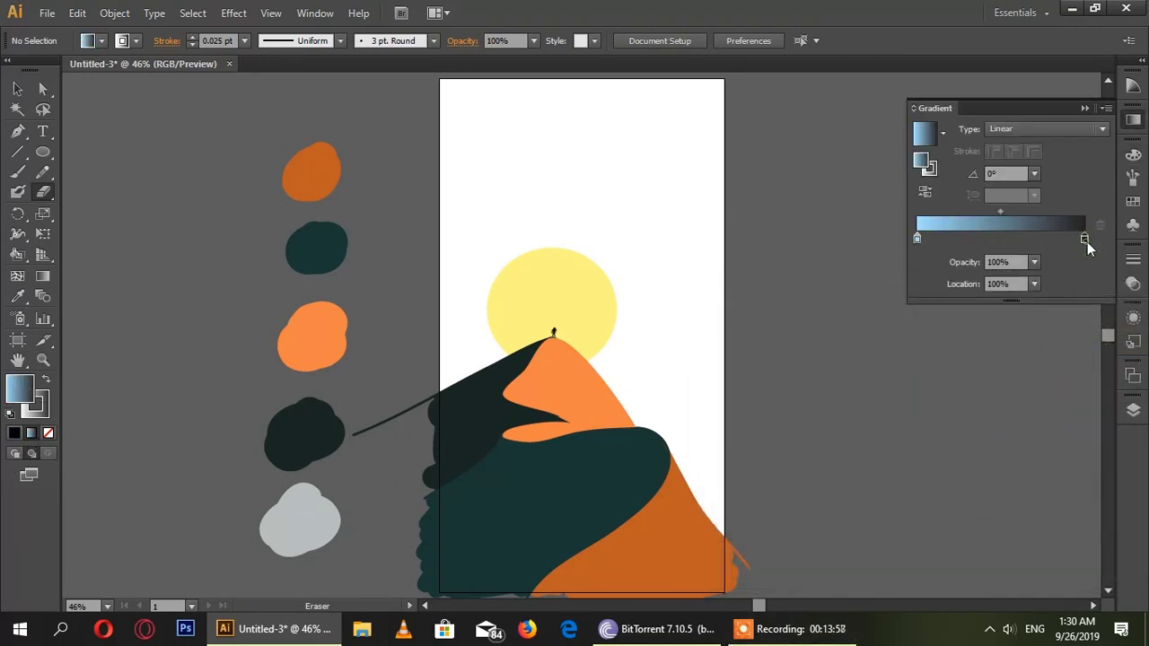
pyautogui.doubleClick(922, 163)
pyautogui.click(949, 404)
pyautogui.click(924, 498)
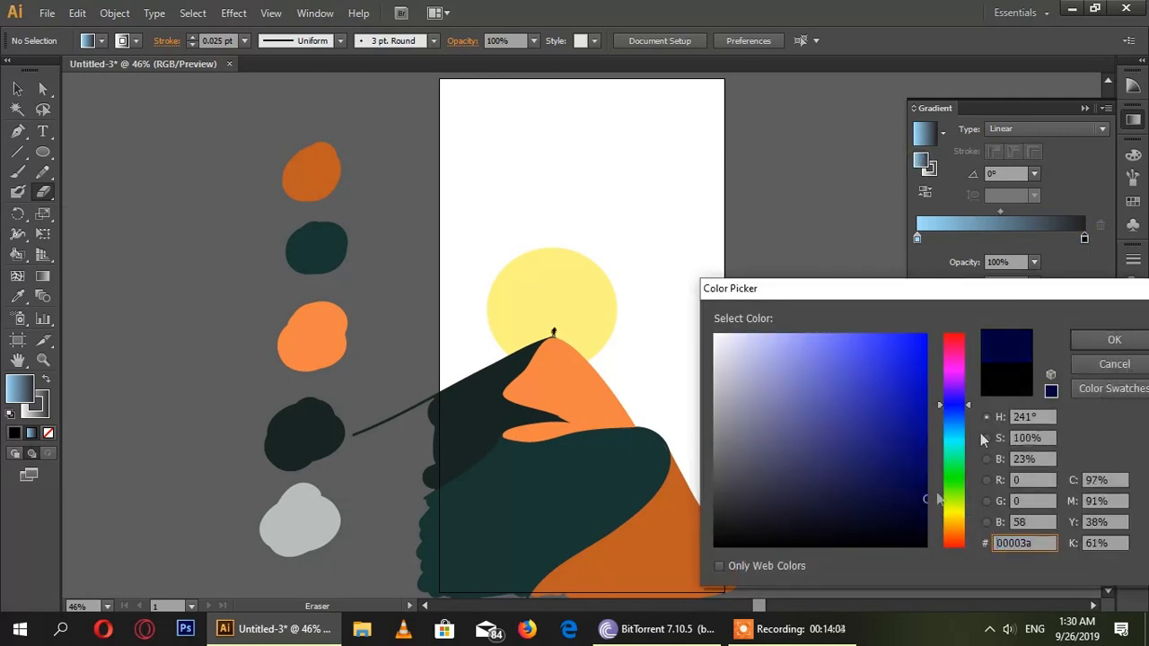
pyautogui.click(1108, 335)
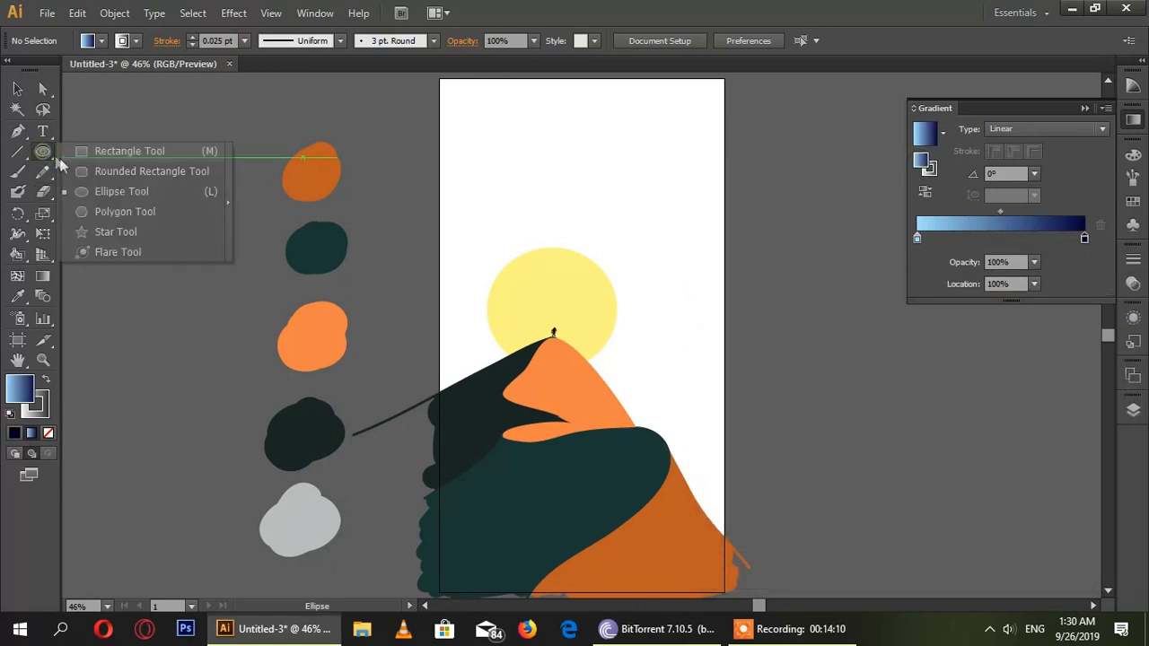
# Step: Cover the artboard with a rectangle filled with a 90° vertical light-blue-to-navy gradient
pyautogui.moveTo(42, 151); pyautogui.dragTo(99, 149)
pyautogui.moveTo(427, 79)
pyautogui.mouseDown()
pyautogui.moveTo(415, 73)
pyautogui.moveTo(750, 503)
pyautogui.mouseUp()
pyautogui.click(1034, 173)
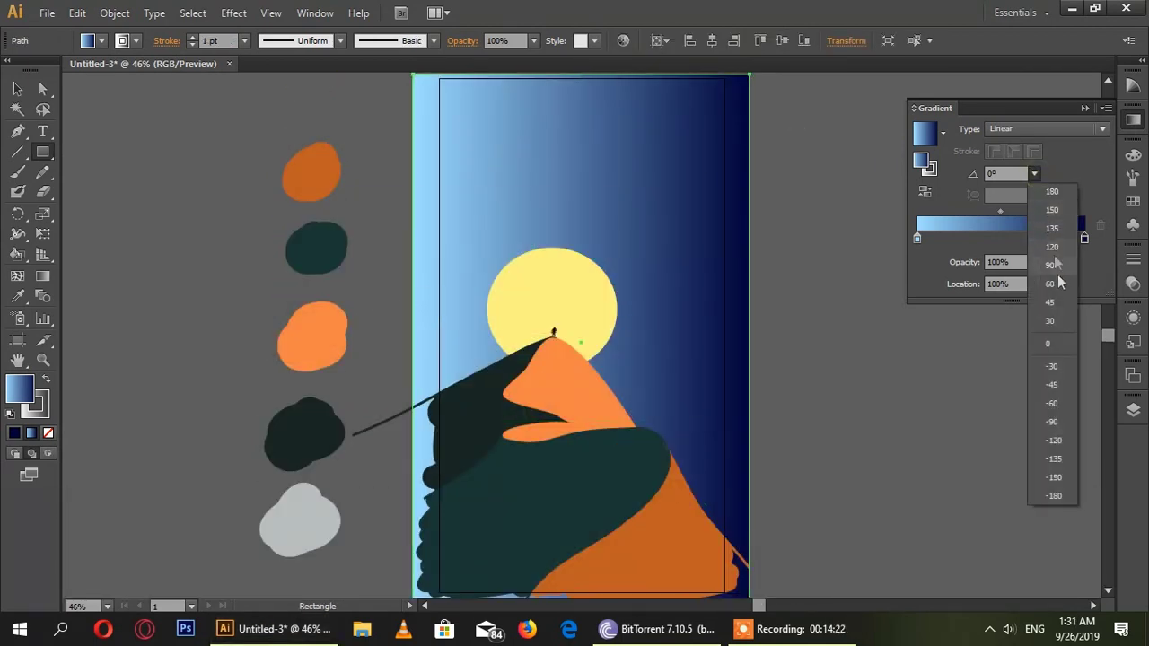
pyautogui.click(1056, 271)
# Step: Enlarge the yellow sun circle and reposition it over the peak
pyautogui.press('v')
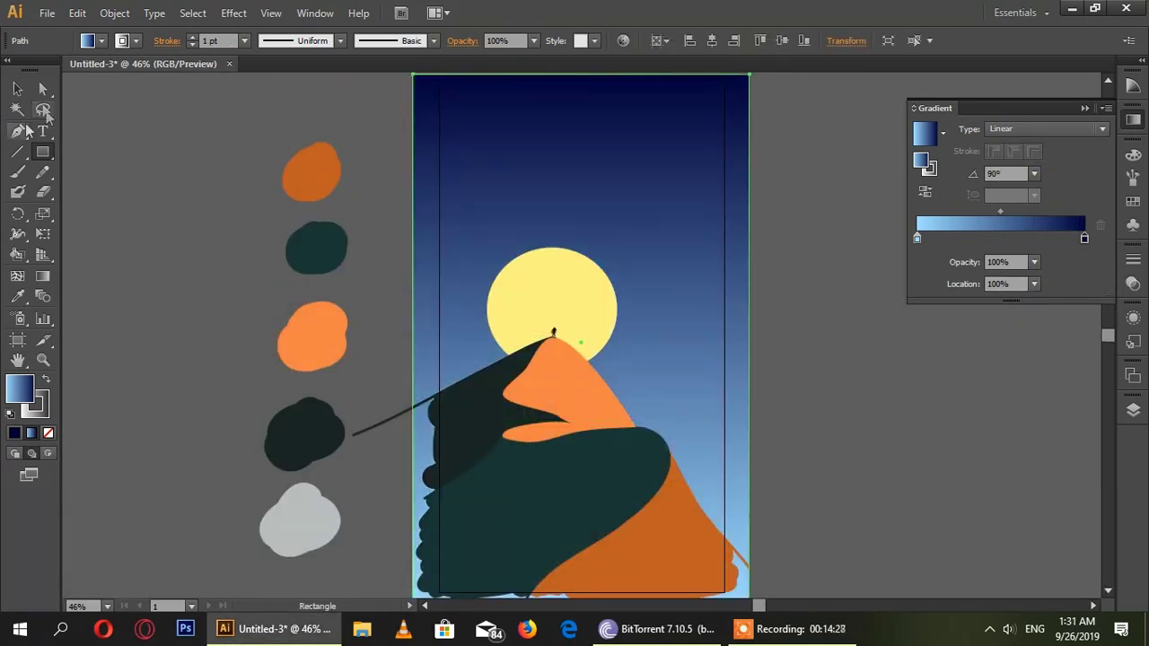
pyautogui.click(551, 269)
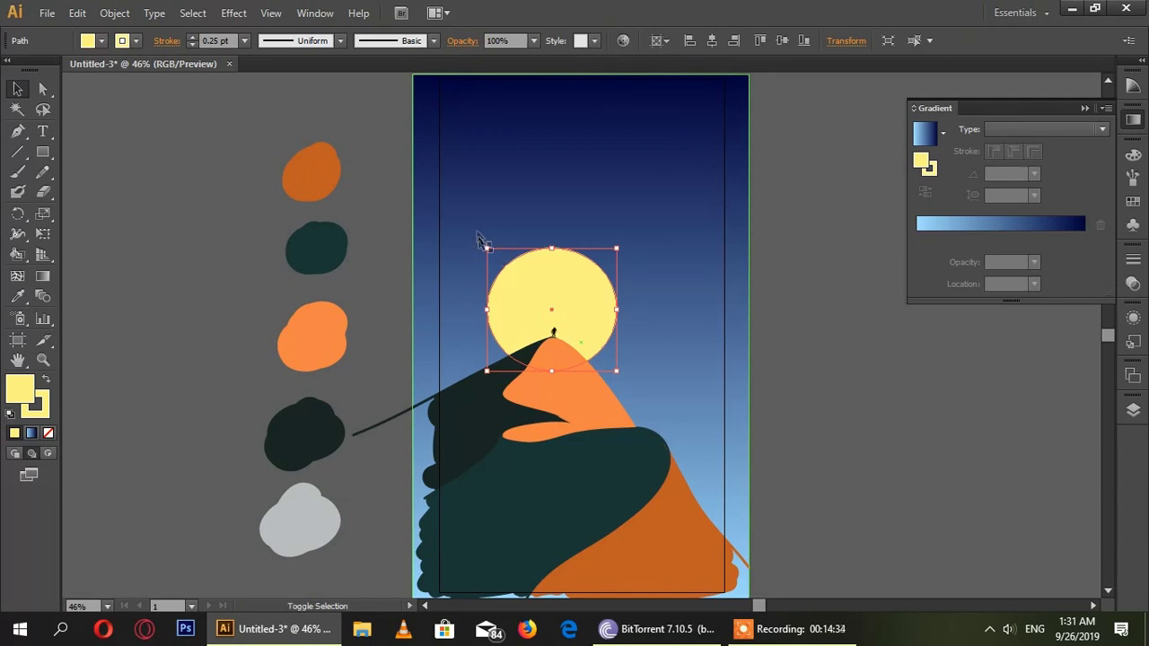
pyautogui.moveTo(492, 245); pyautogui.dragTo(434, 196)
pyautogui.moveTo(581, 276)
pyautogui.mouseDown()
pyautogui.moveTo(595, 288)
pyautogui.moveTo(578, 271)
pyautogui.mouseUp()
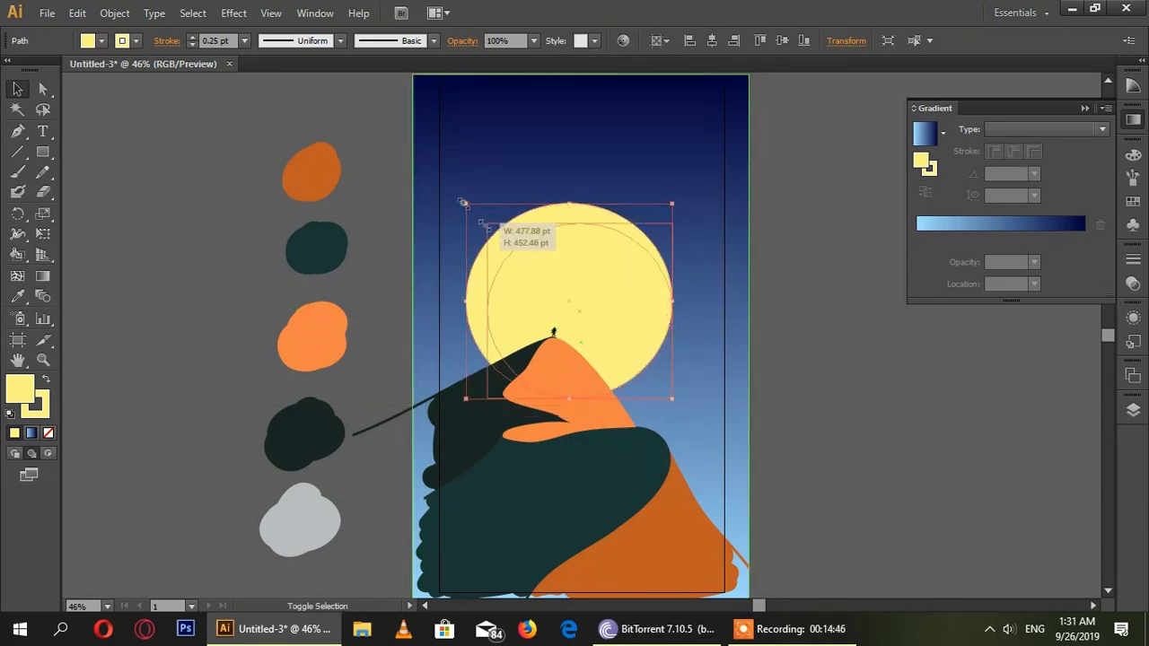
pyautogui.moveTo(462, 219); pyautogui.dragTo(474, 224)
pyautogui.click(206, 292)
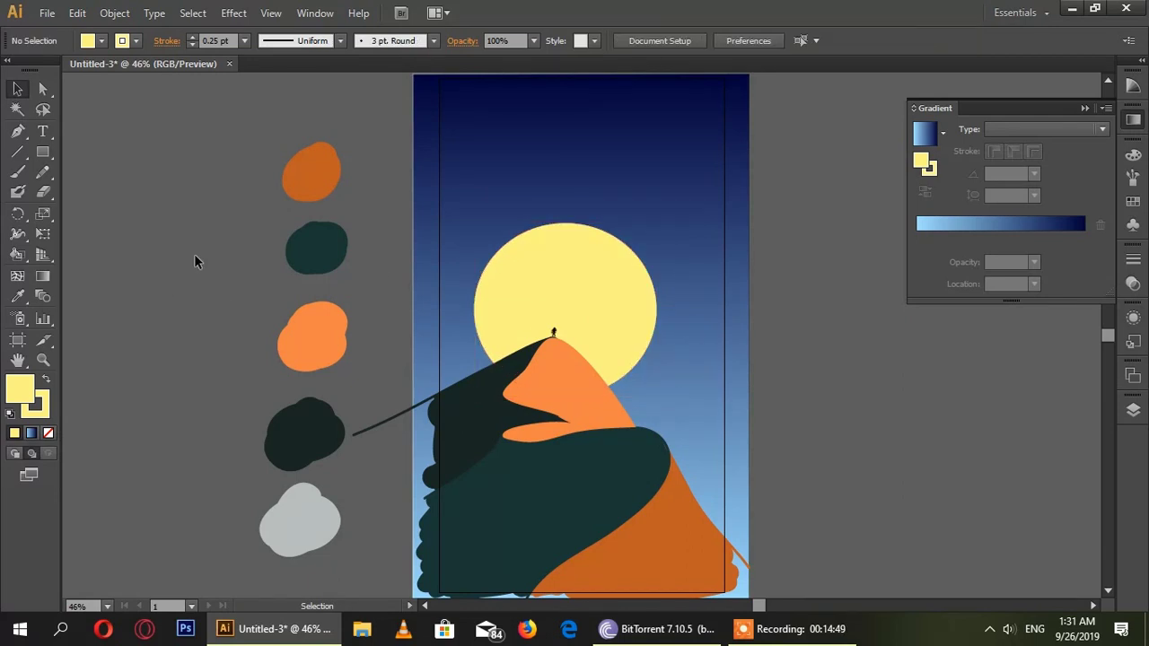